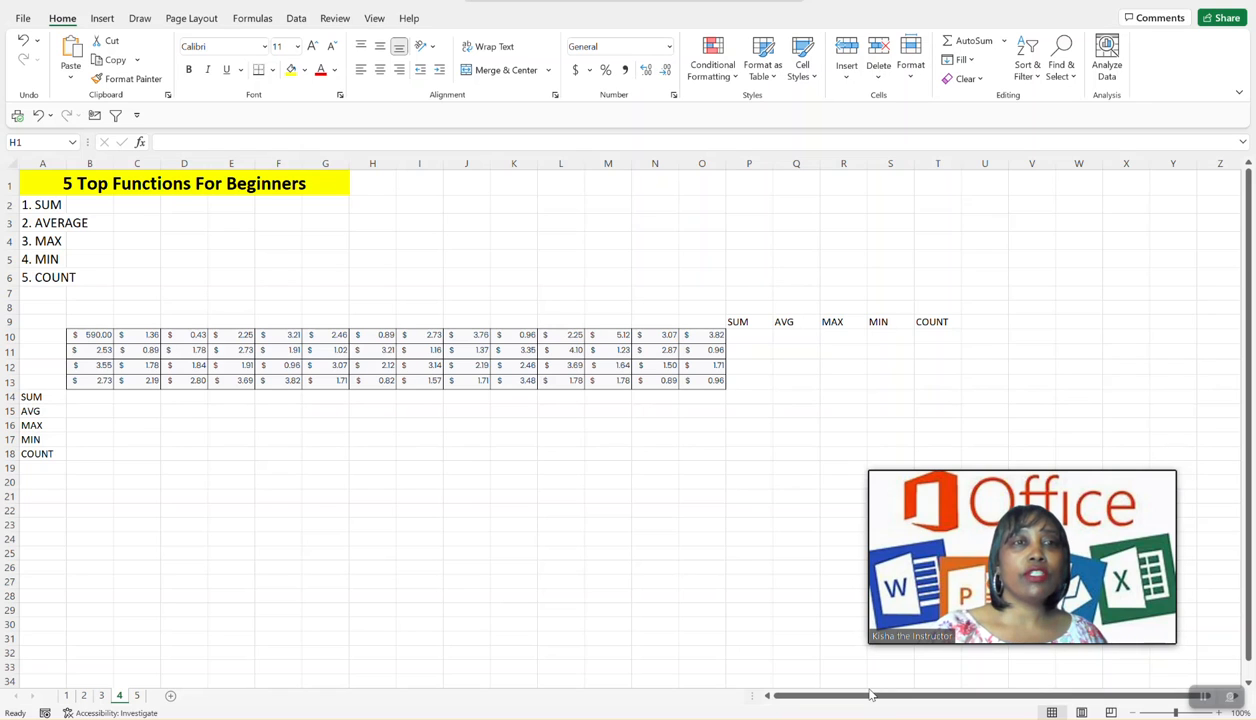
click(253, 19)
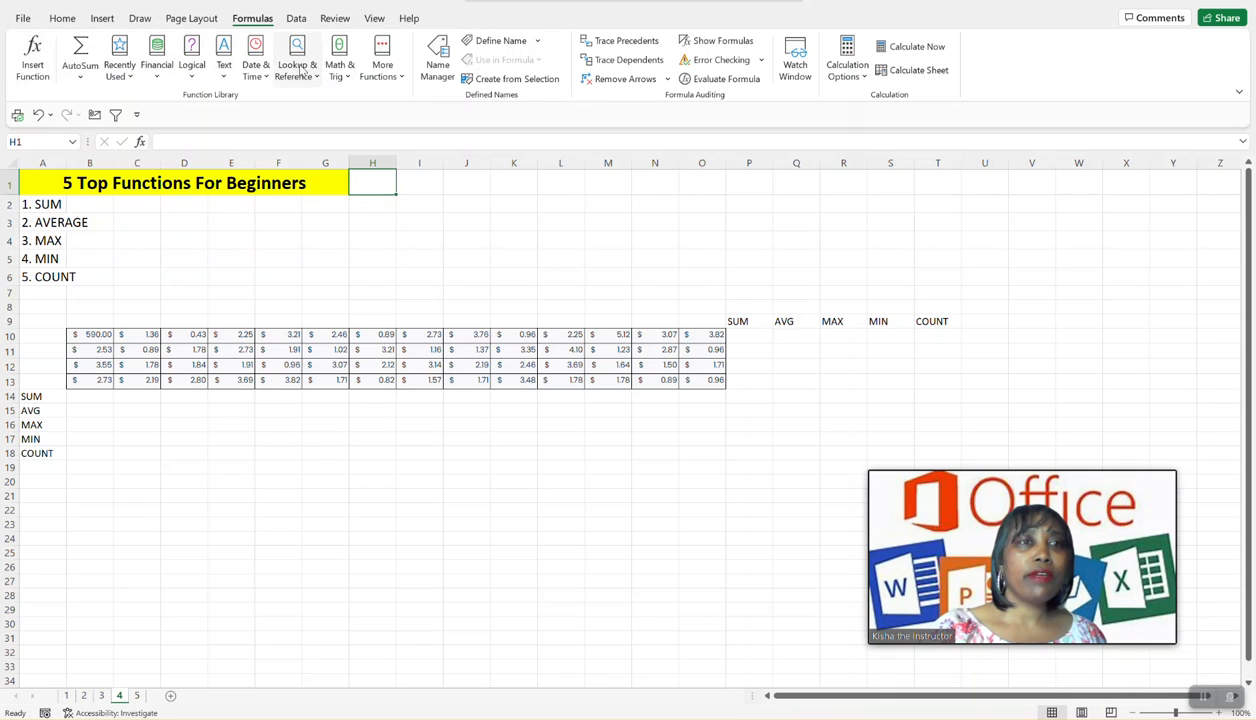
click(81, 80)
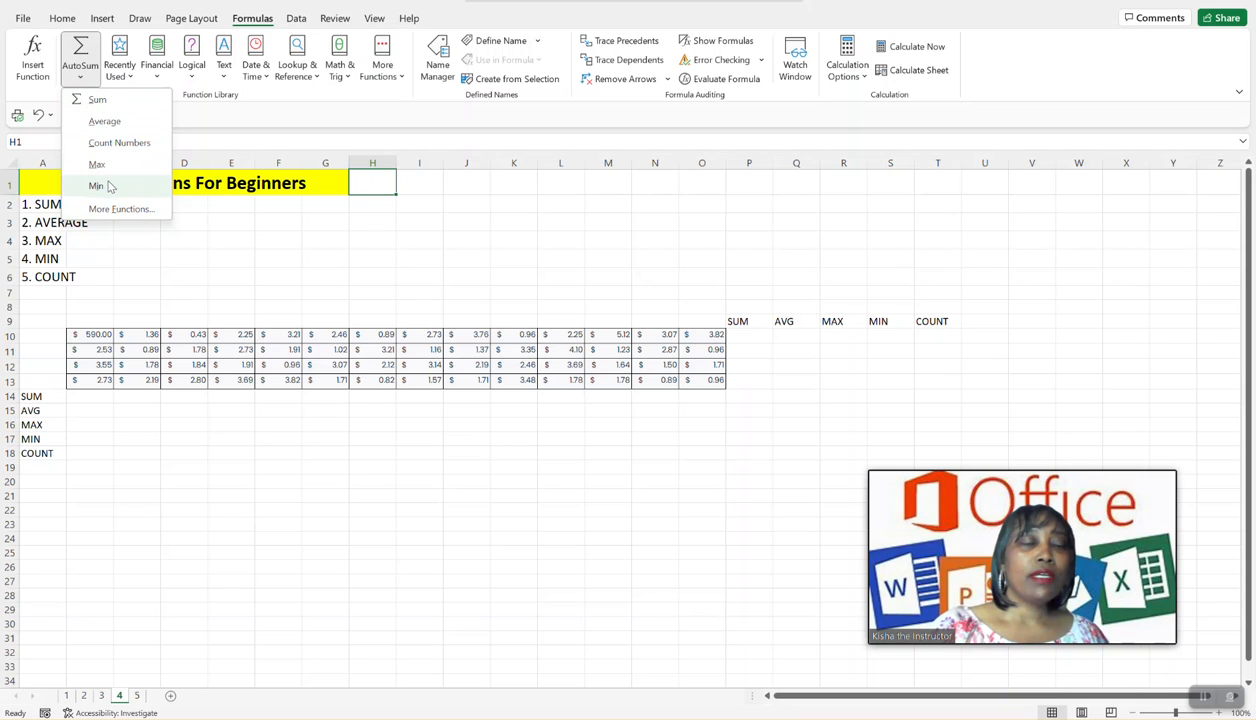
click(158, 236)
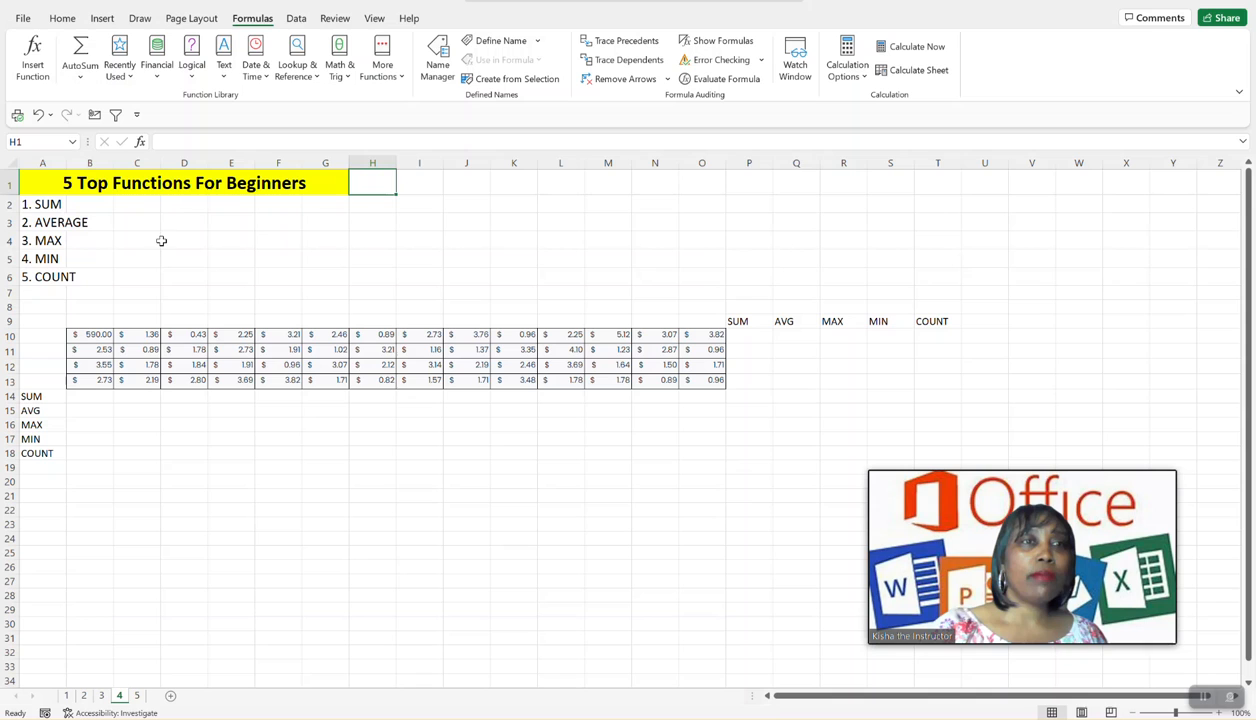
click(62, 18)
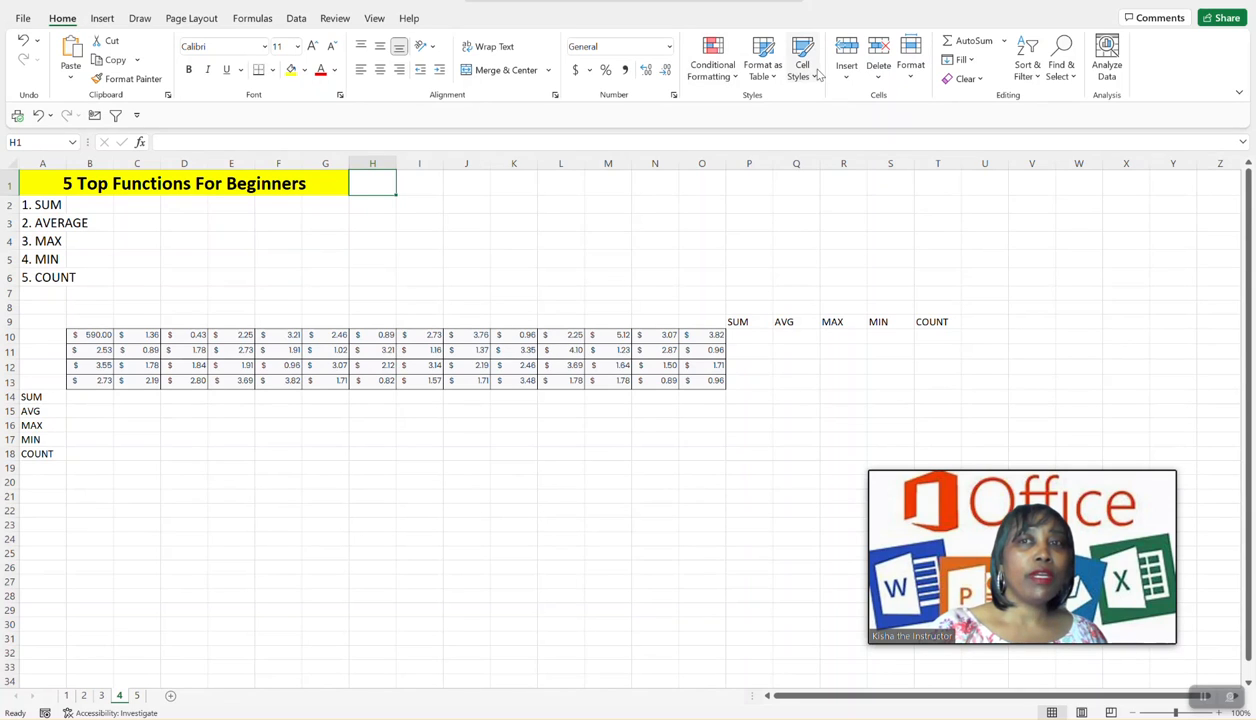
click(1004, 44)
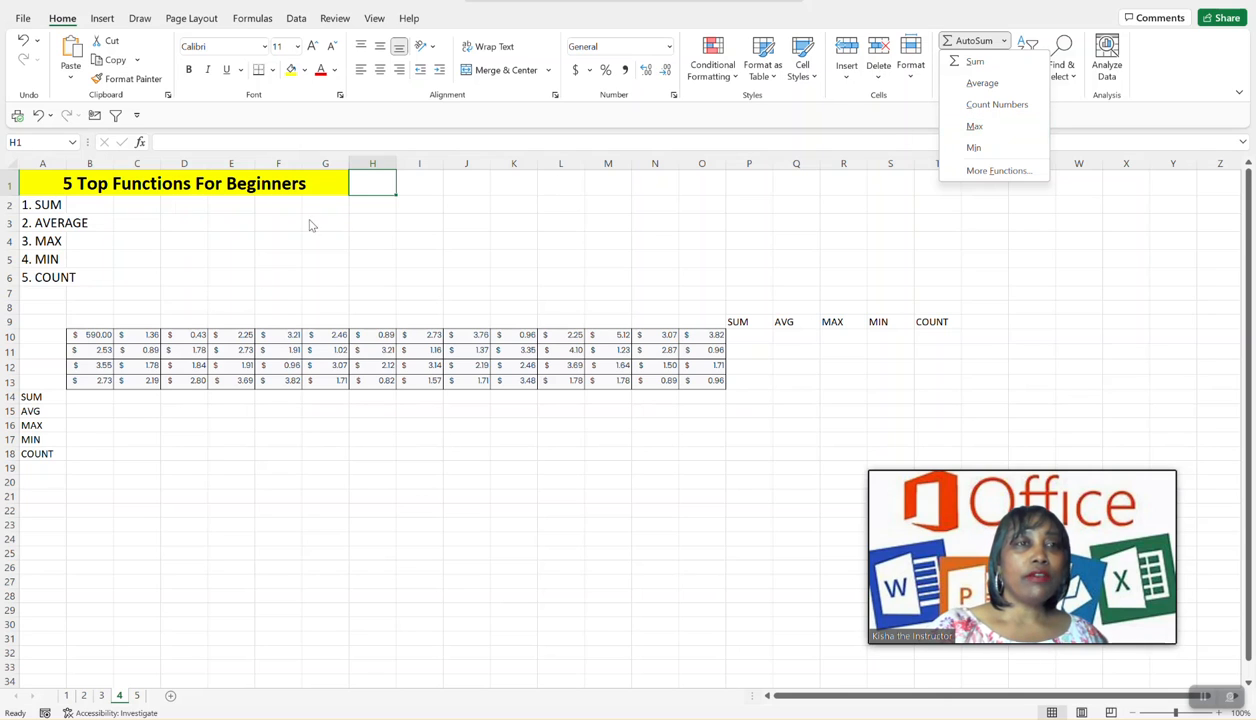
click(257, 248)
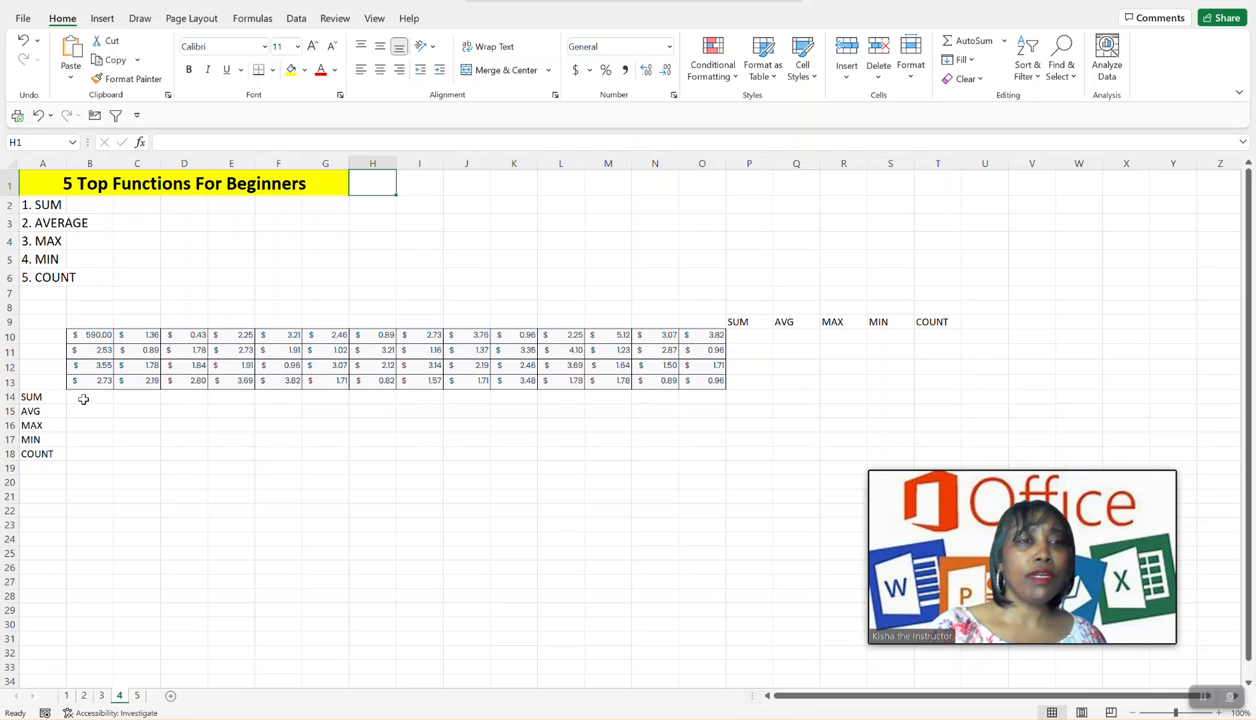
- Calculate the sum of B10:B13 in cell B14 with AutoSum's Sum function
click(83, 399)
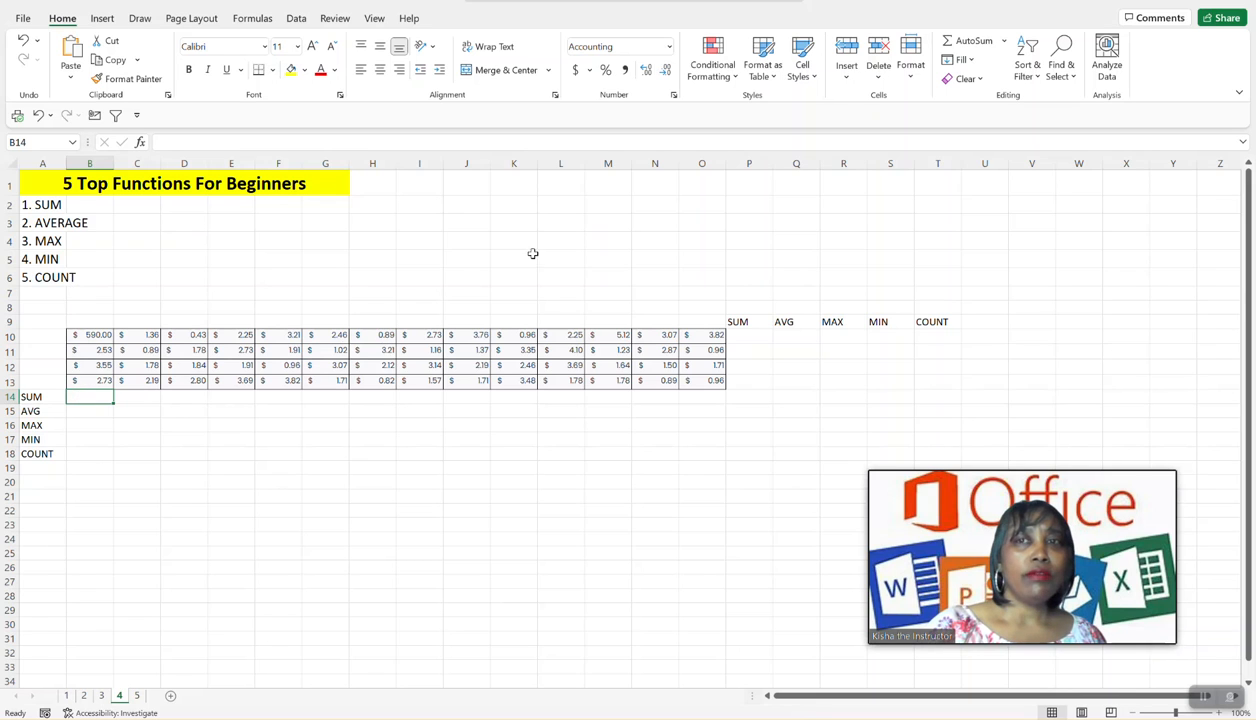
click(1005, 42)
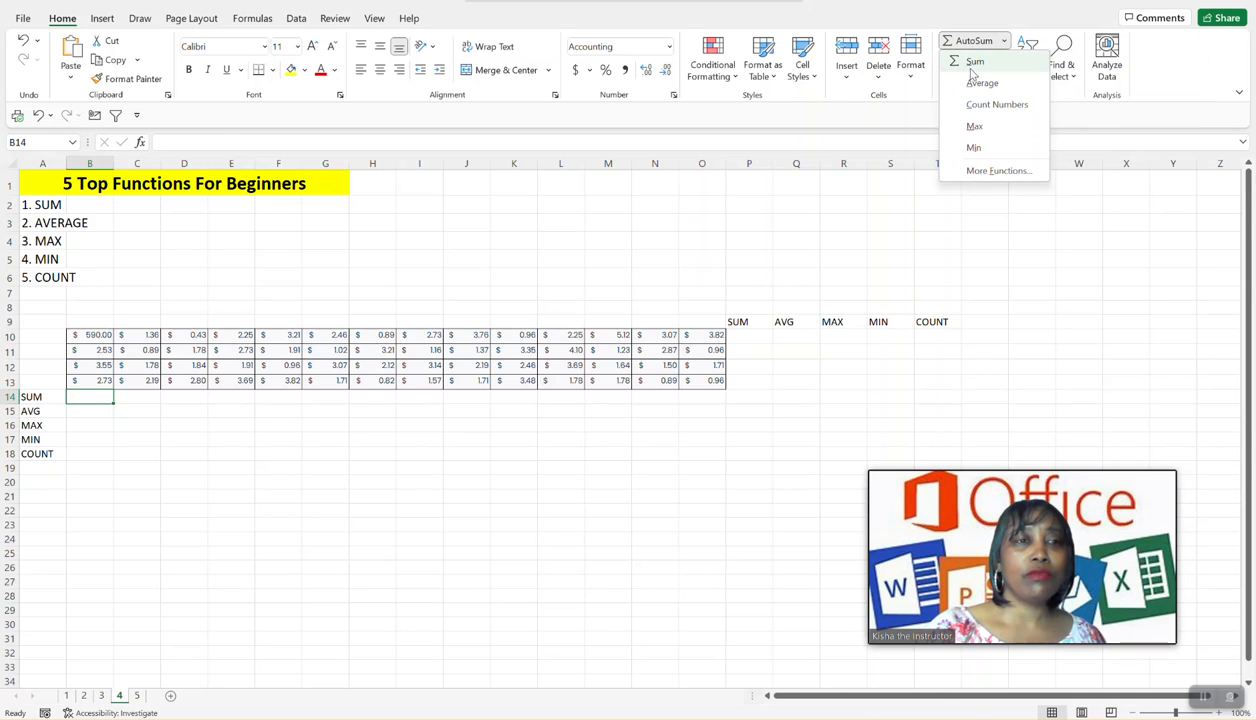
click(972, 66)
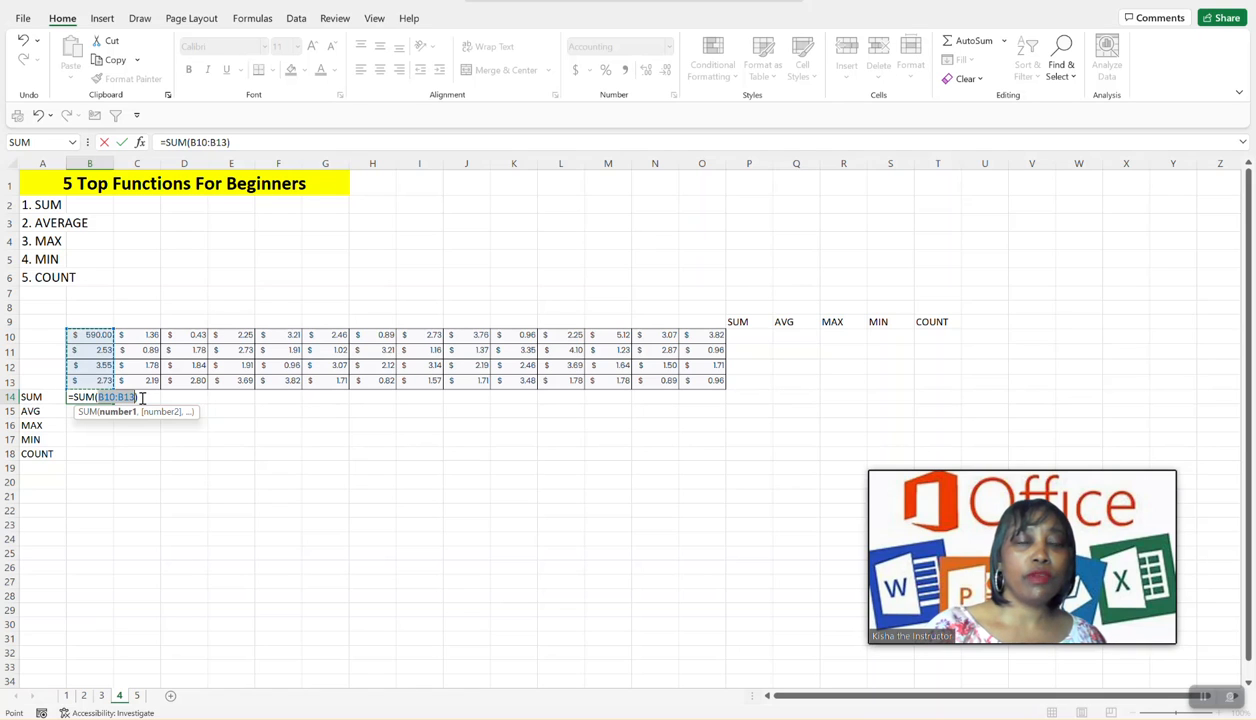
key(Return)
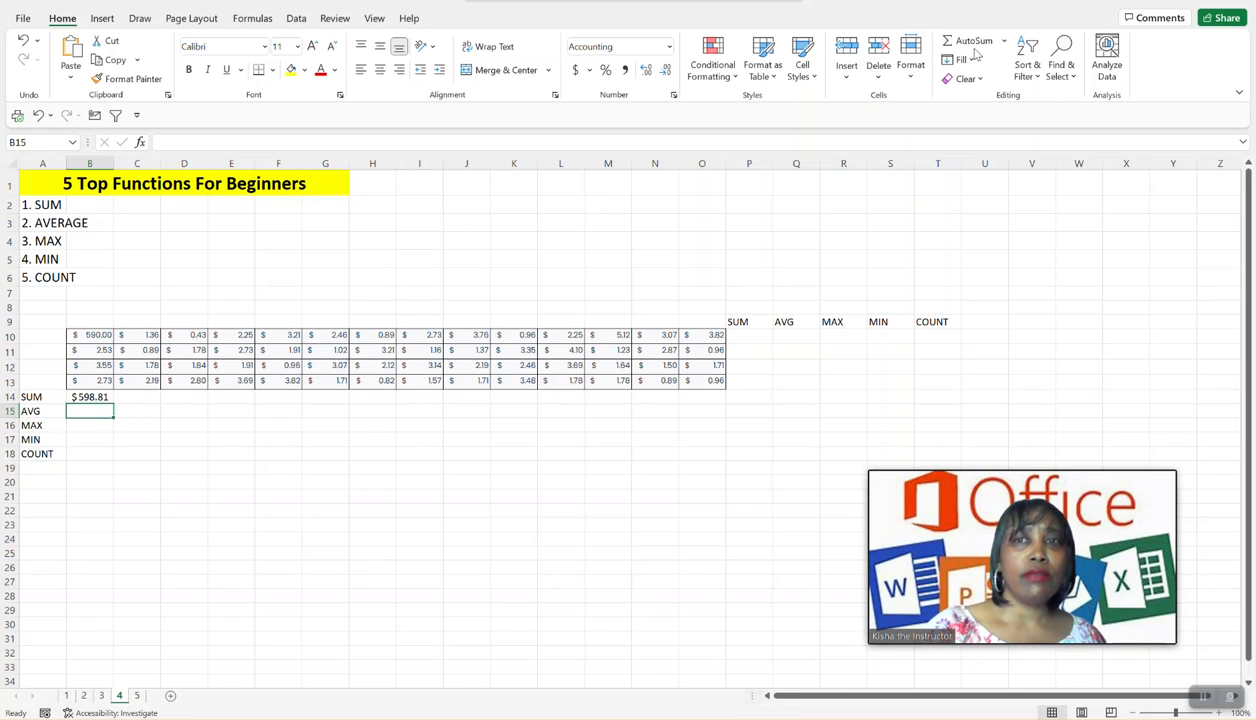
- Calculate the average in cell B15 with AutoSum's Average function, correcting its range to B10:B13
click(1005, 46)
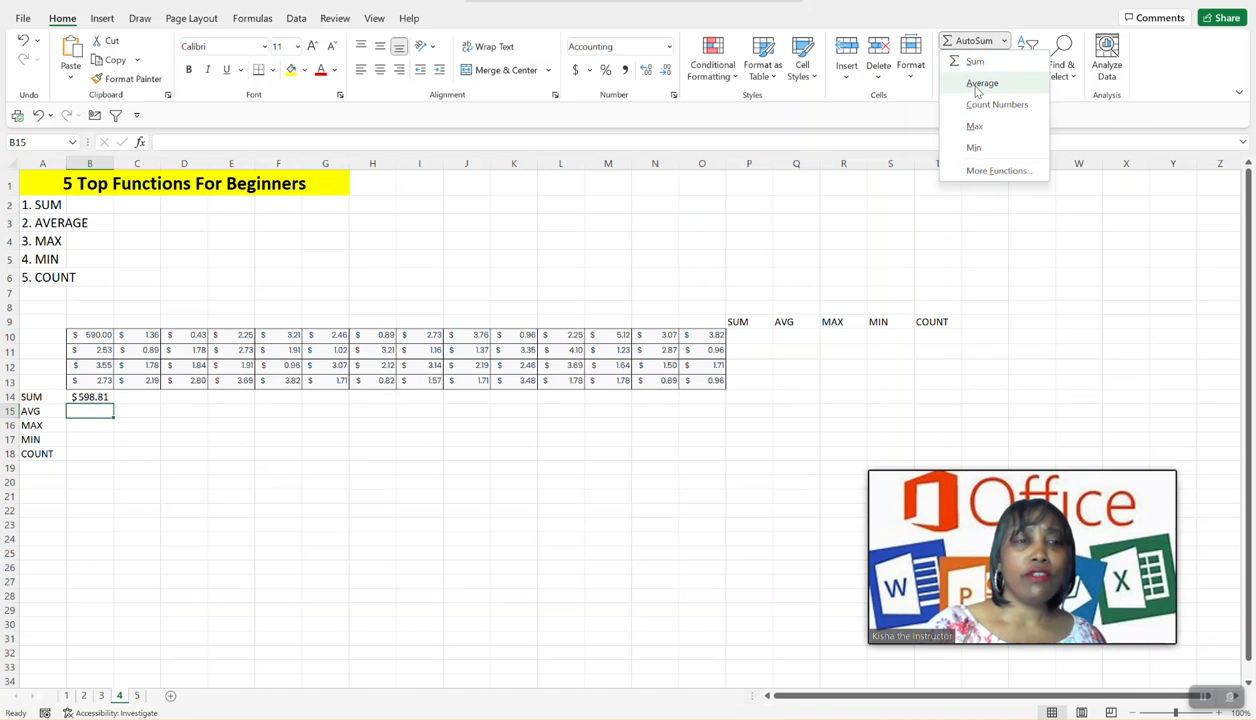
click(980, 84)
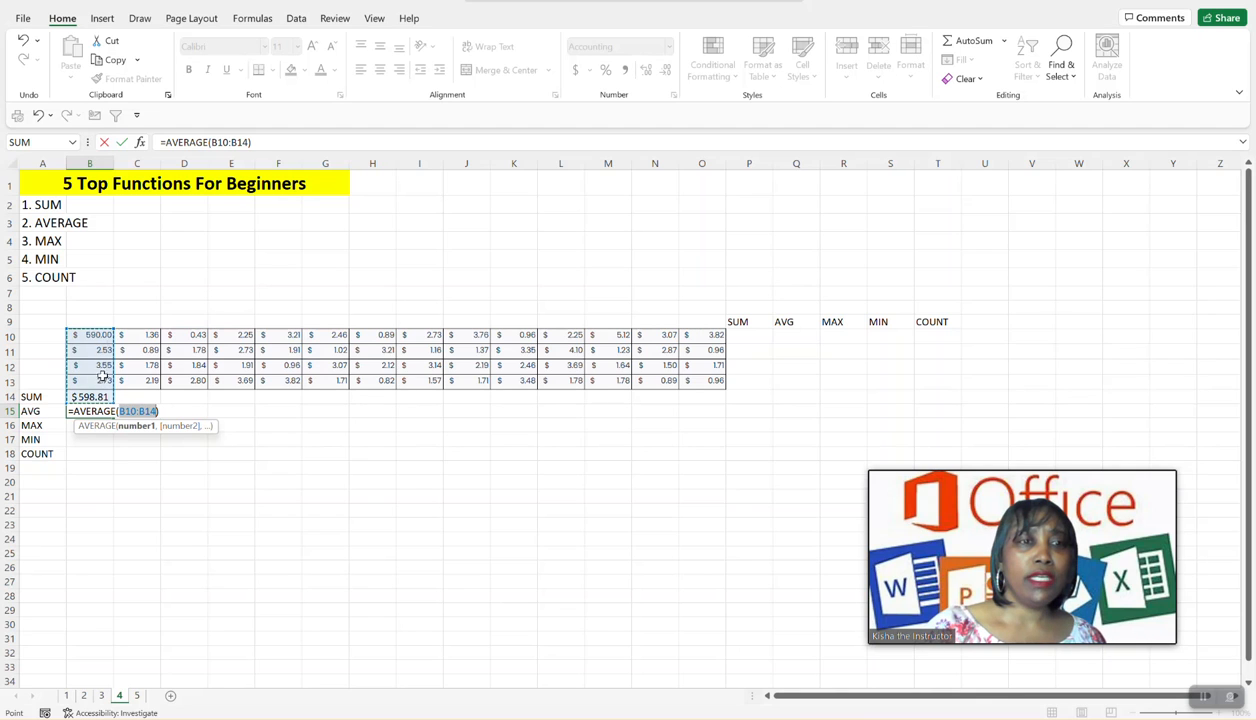
click(156, 411)
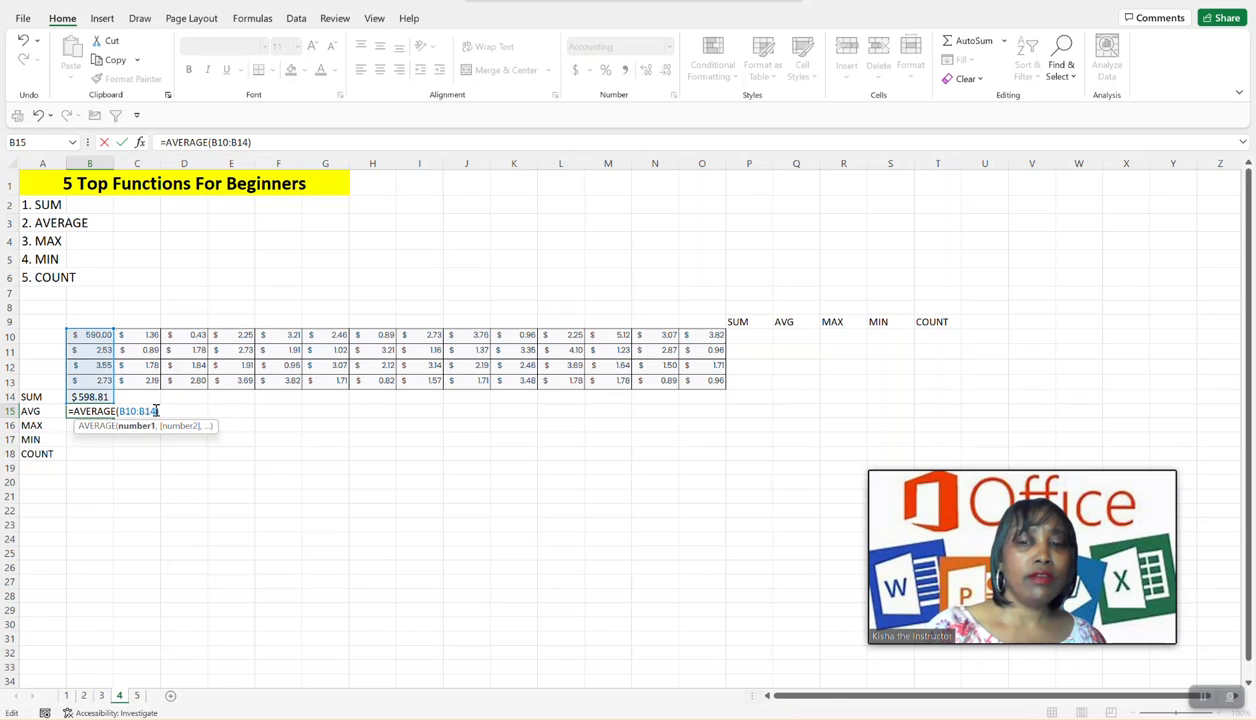
key(BackSpace)
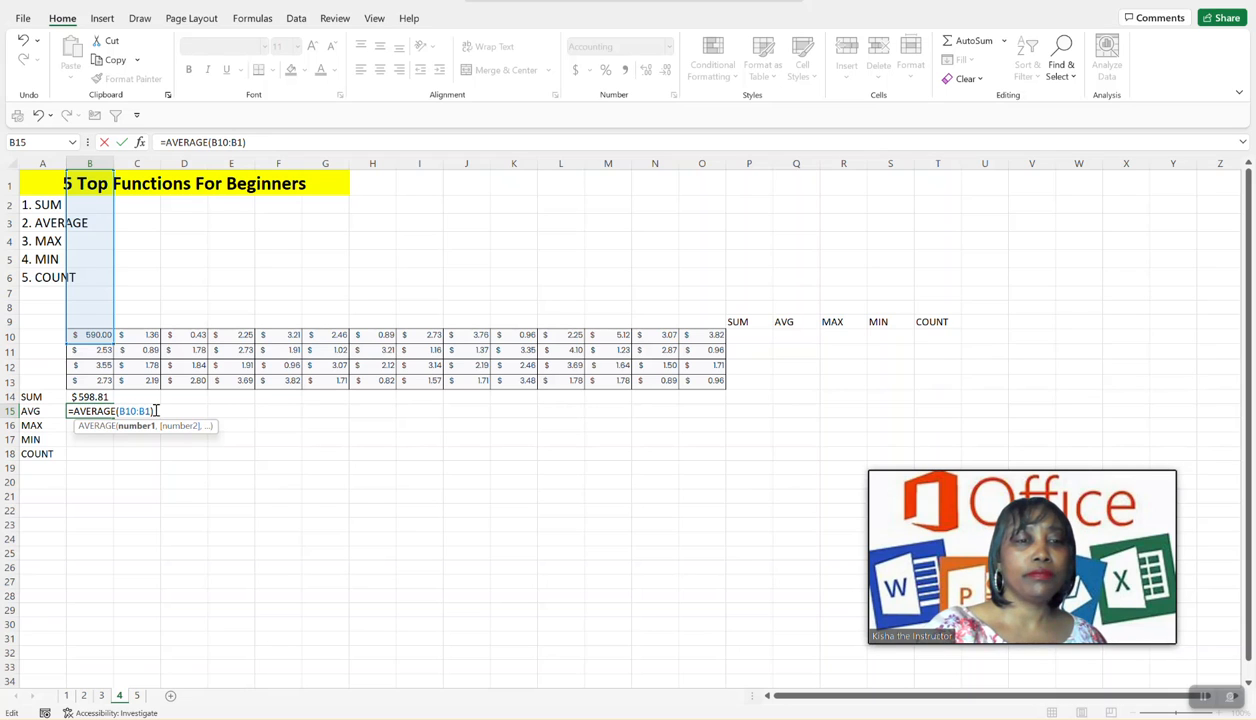
text(3)
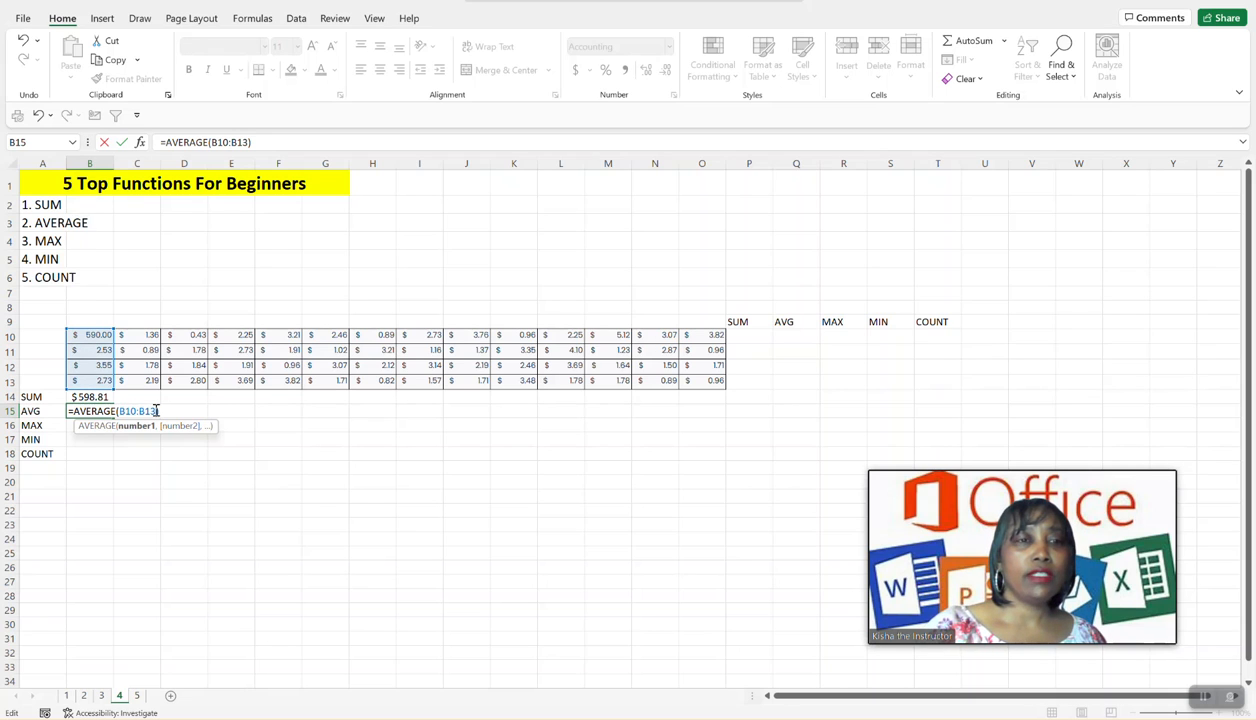
key(Return)
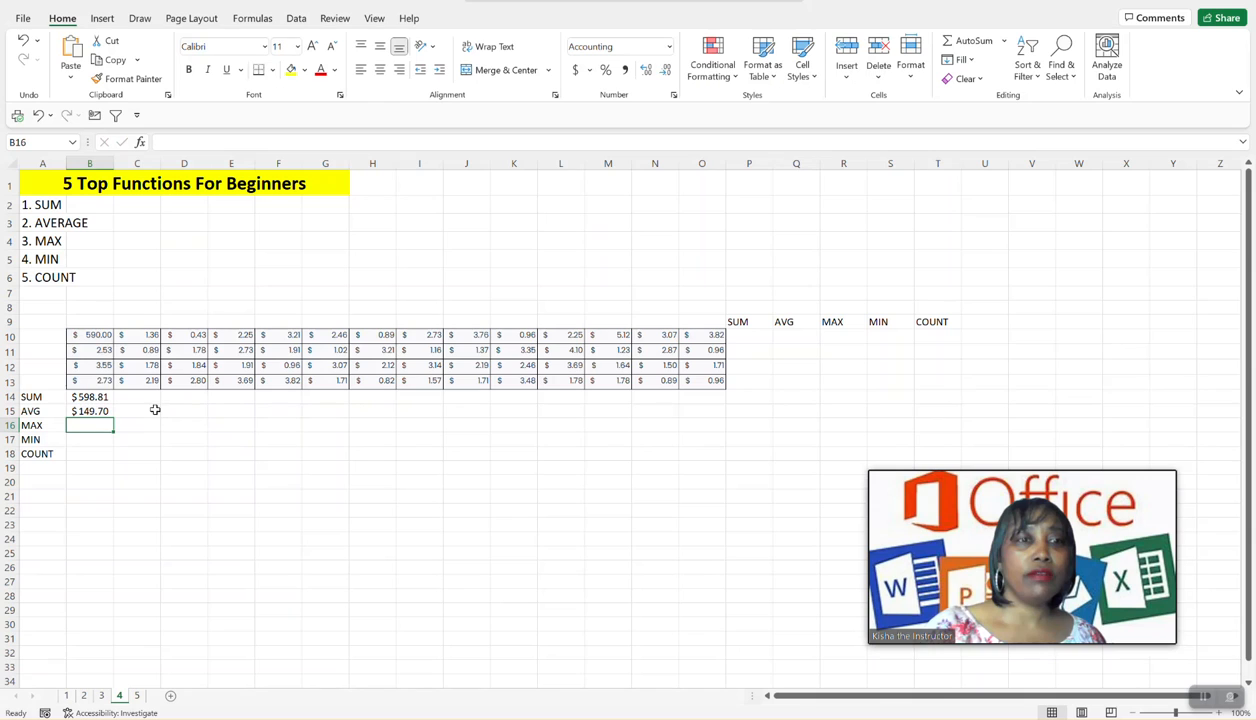
click(91, 412)
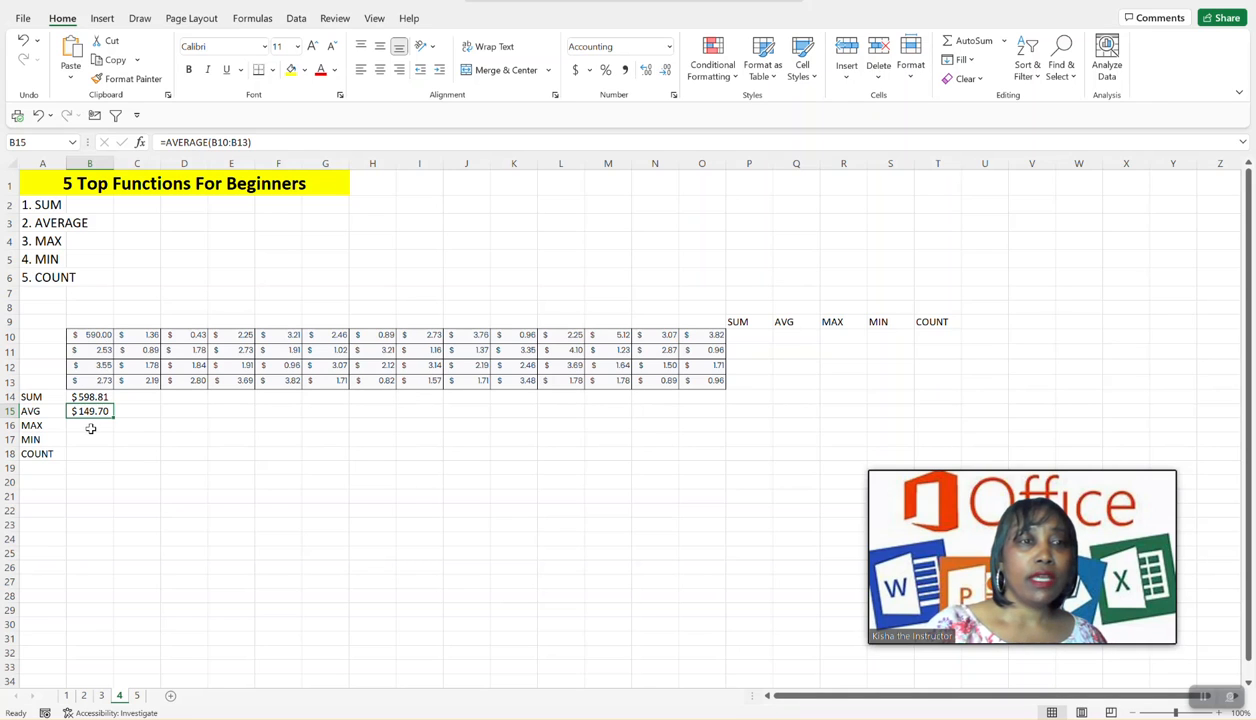
- Find the largest value in cell B16 with AutoSum's Max function, correcting its range to B10:B13
click(90, 428)
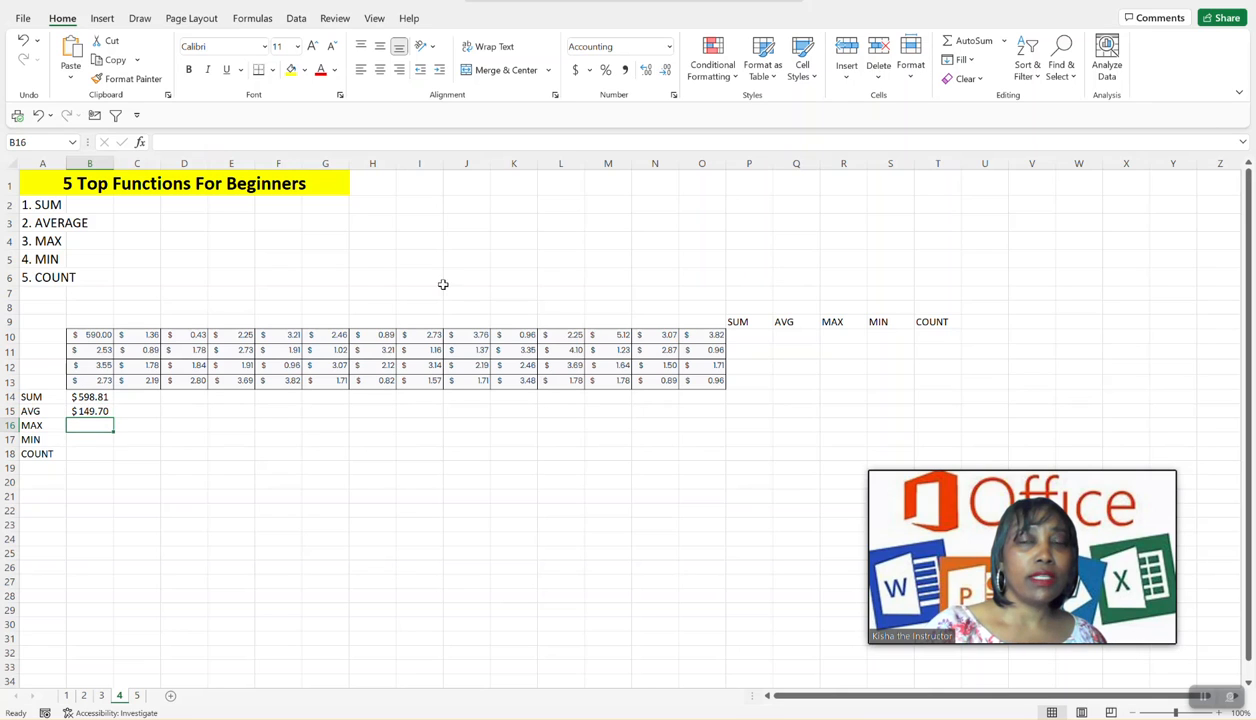
click(1004, 42)
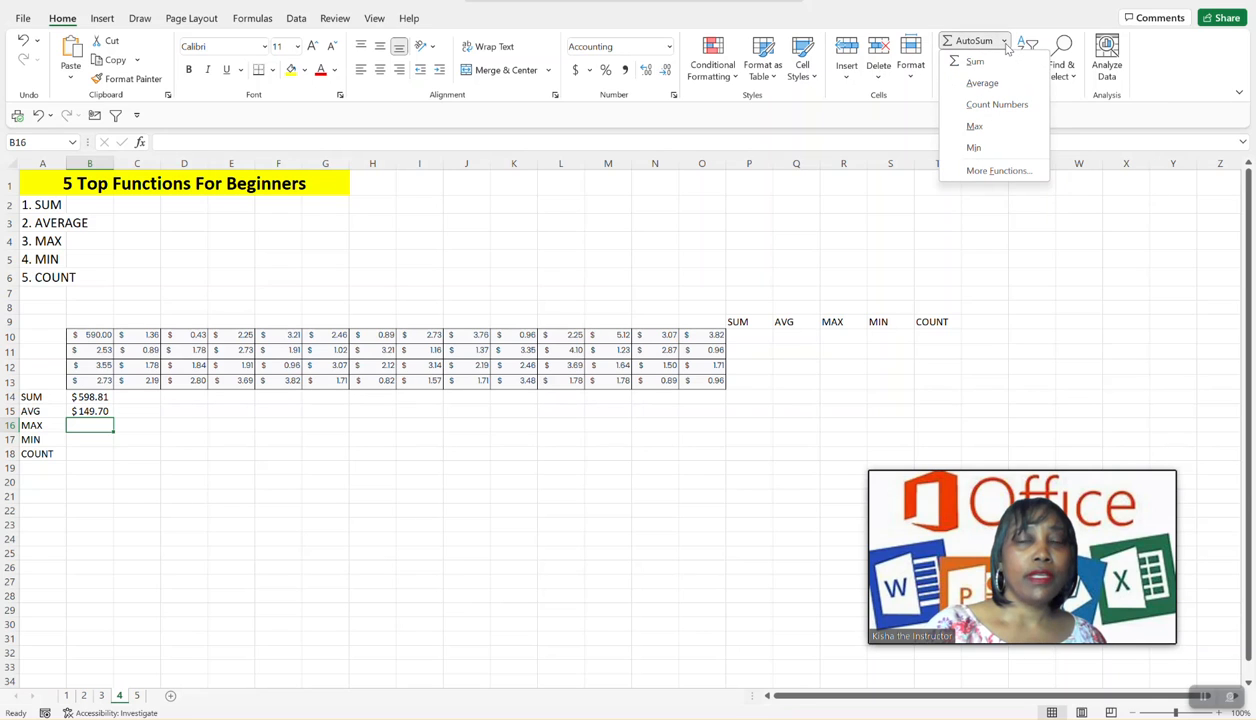
click(975, 128)
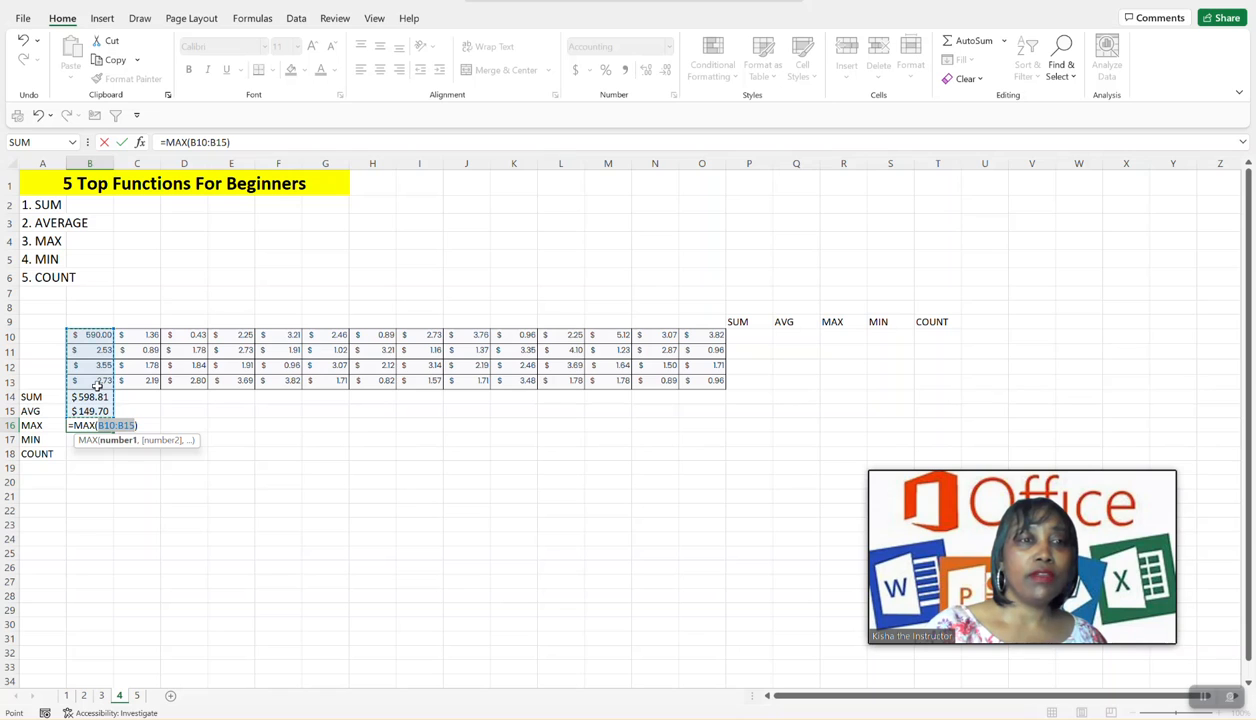
click(136, 426)
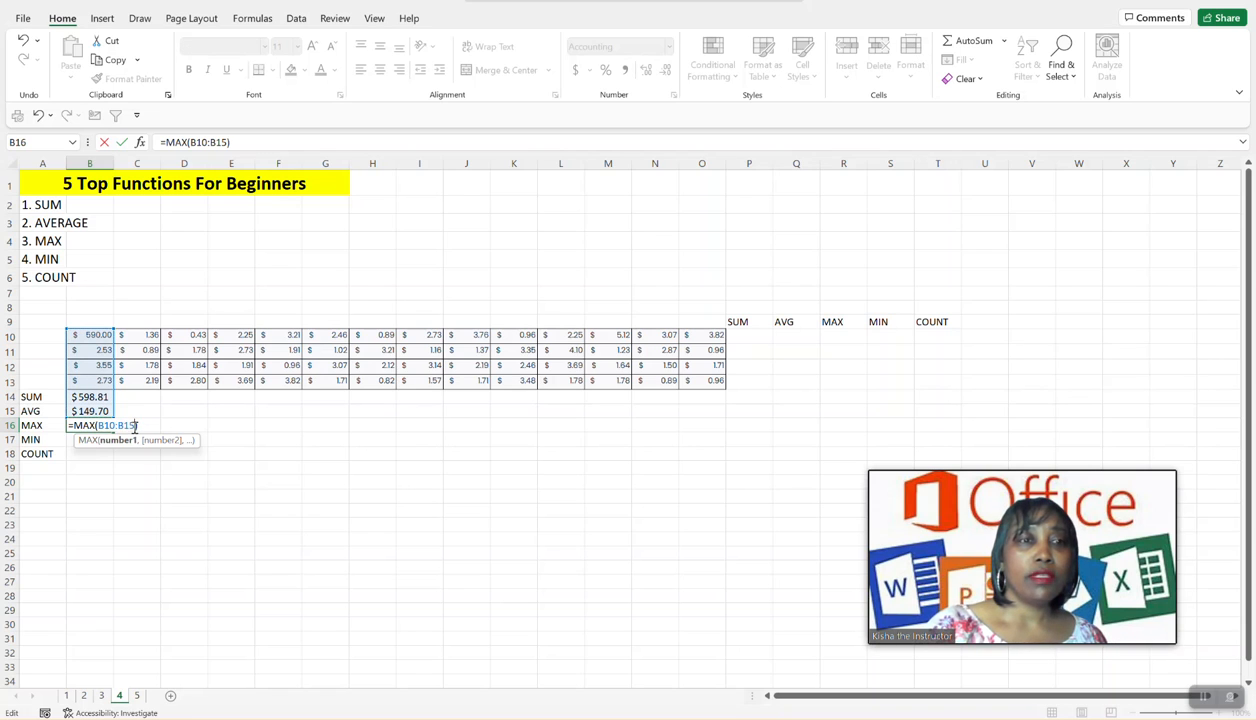
key(BackSpace)
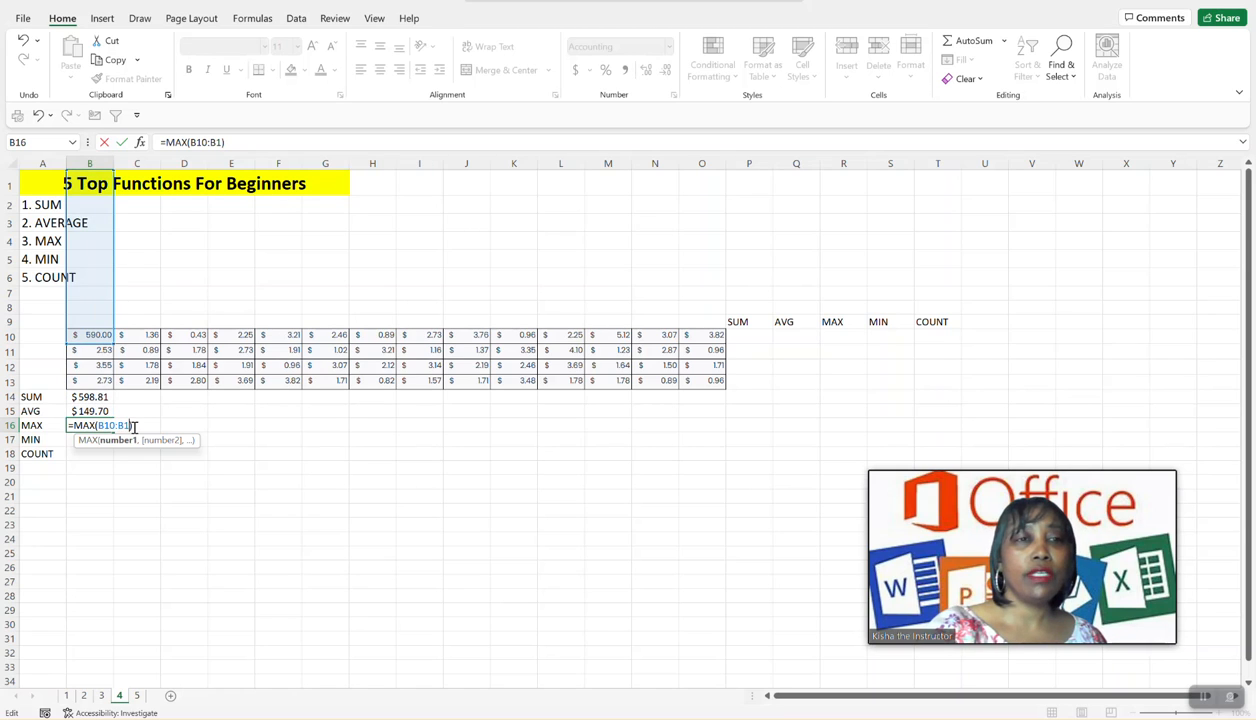
text(3)
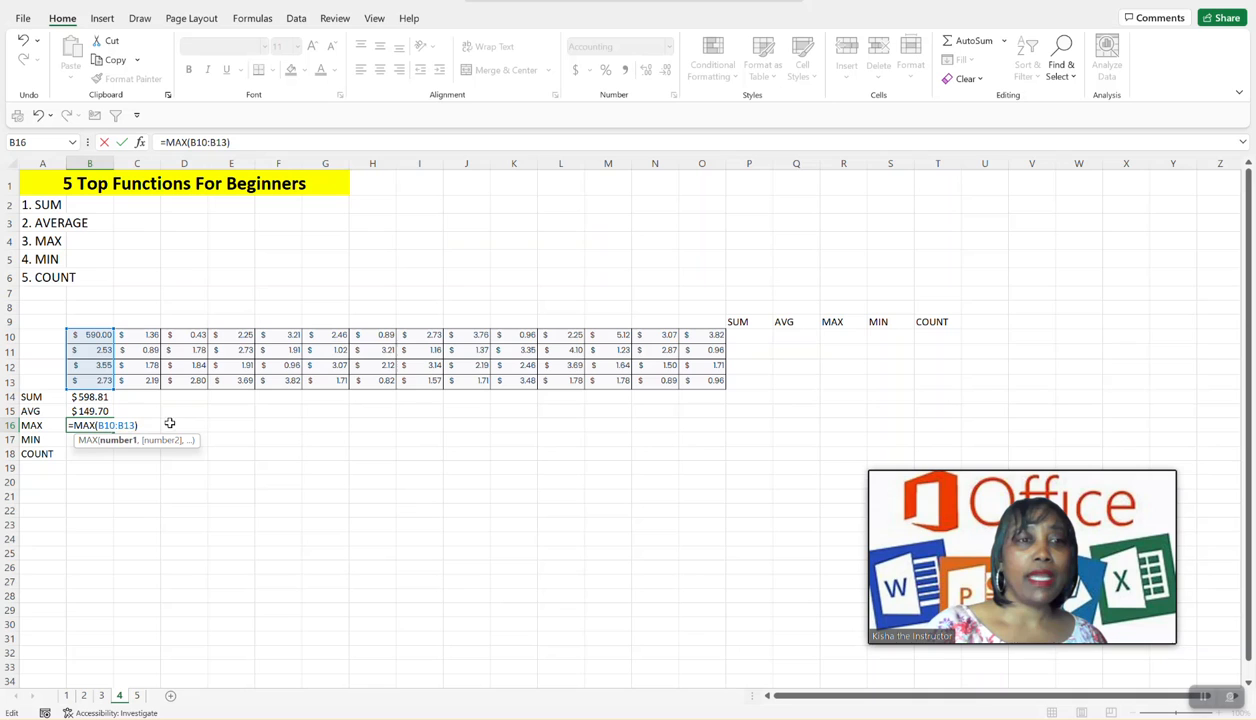
key(Return)
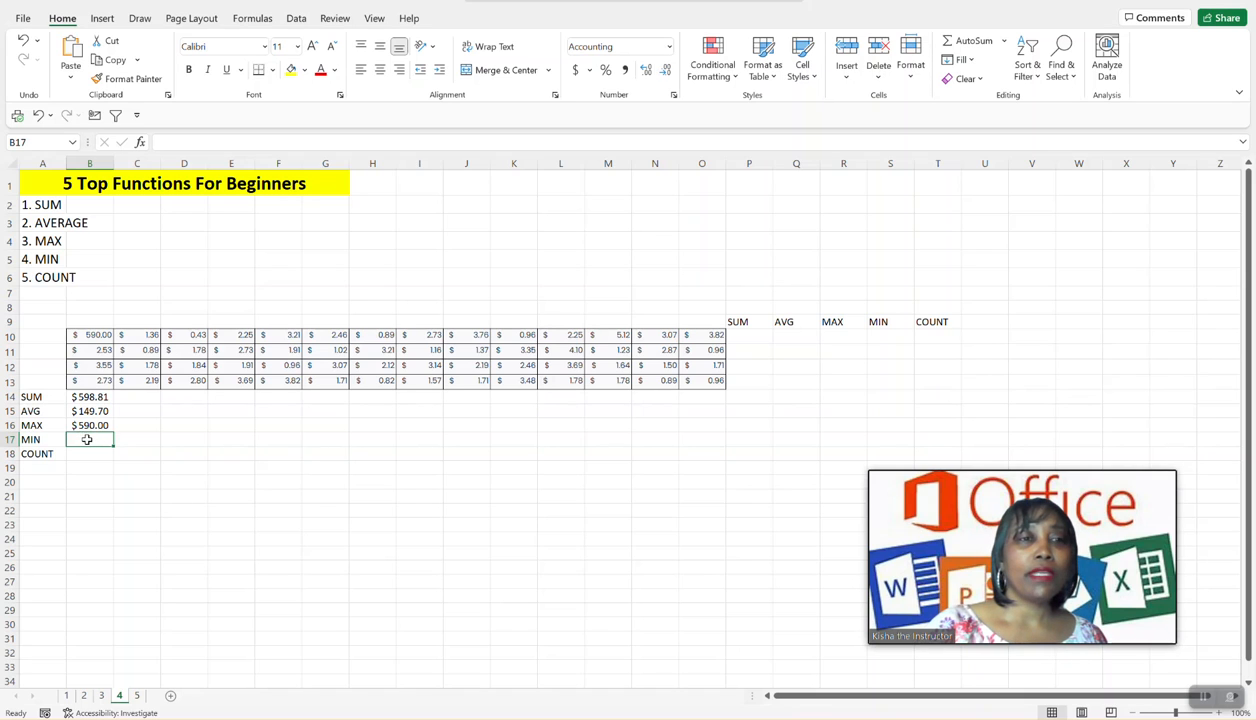
- Find the smallest value in cell B17 with AutoSum's Min function, correcting its range to B10:B13
click(1004, 44)
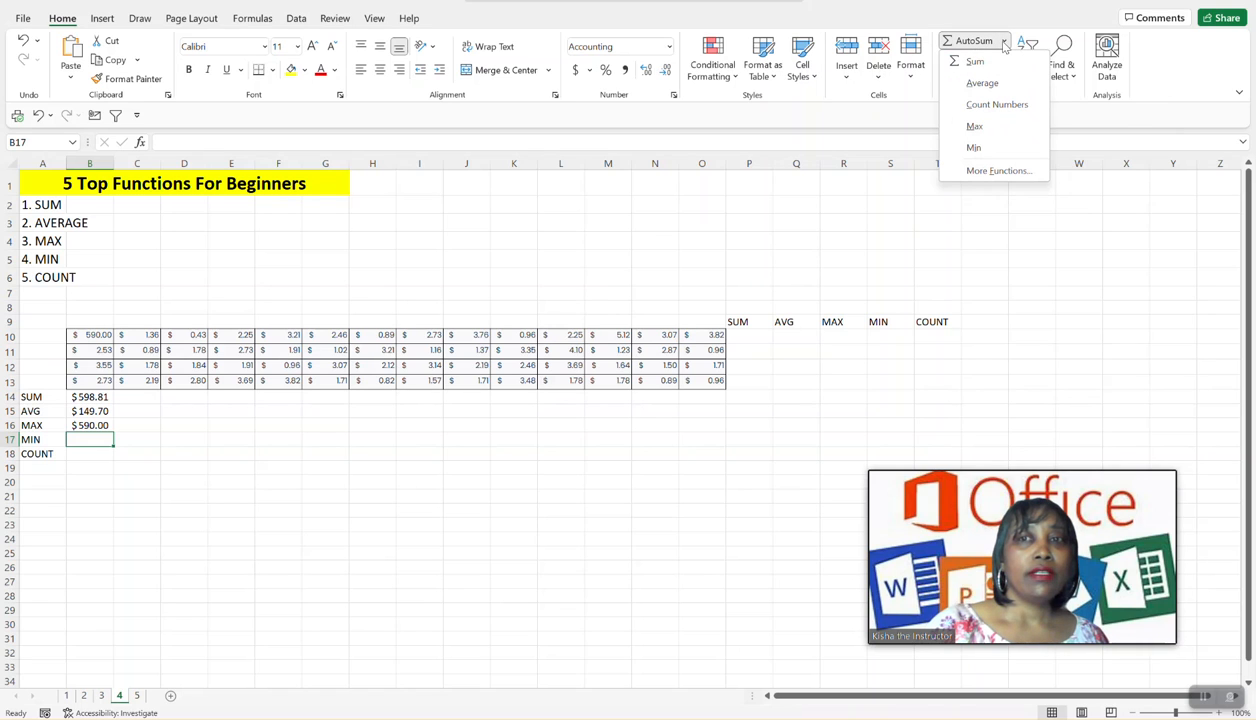
click(977, 152)
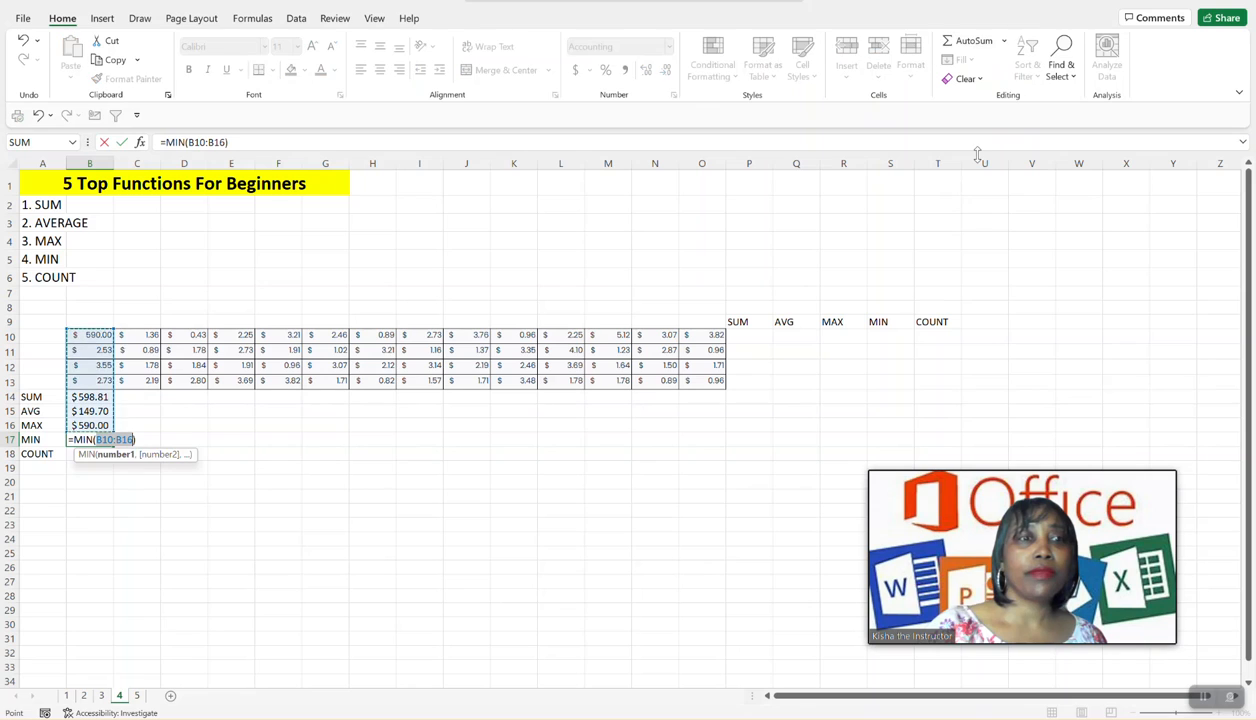
click(133, 440)
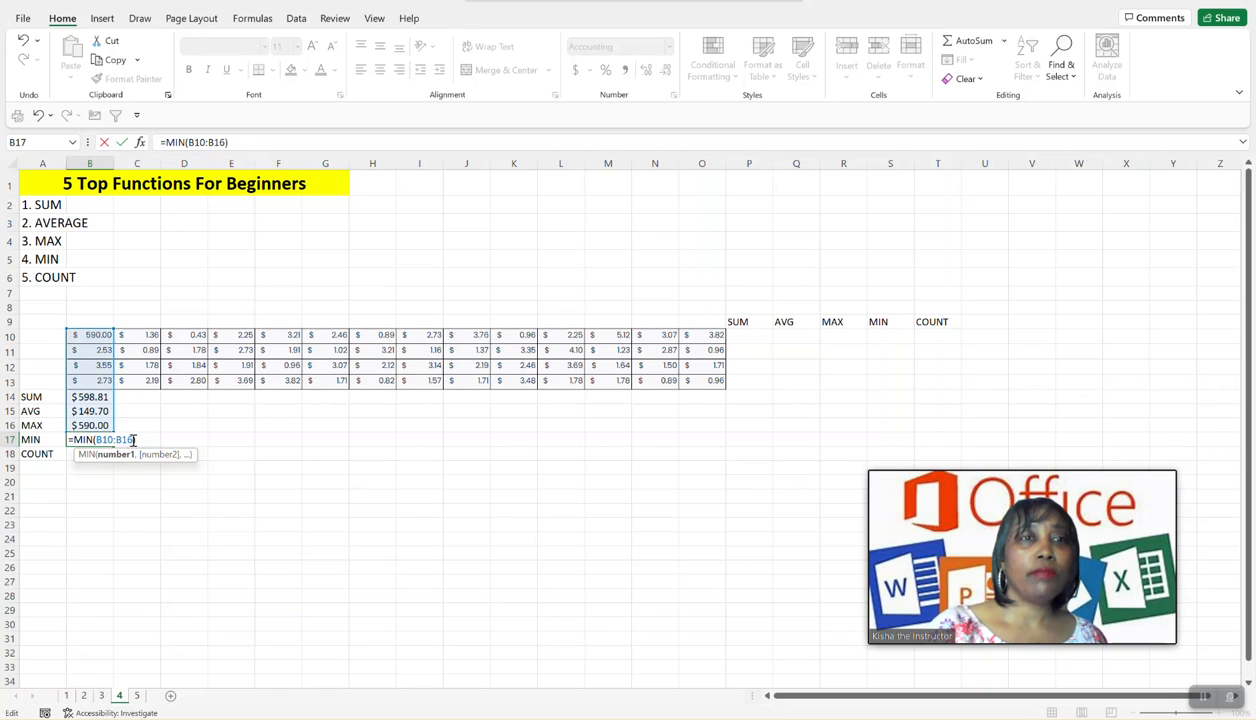
click(244, 142)
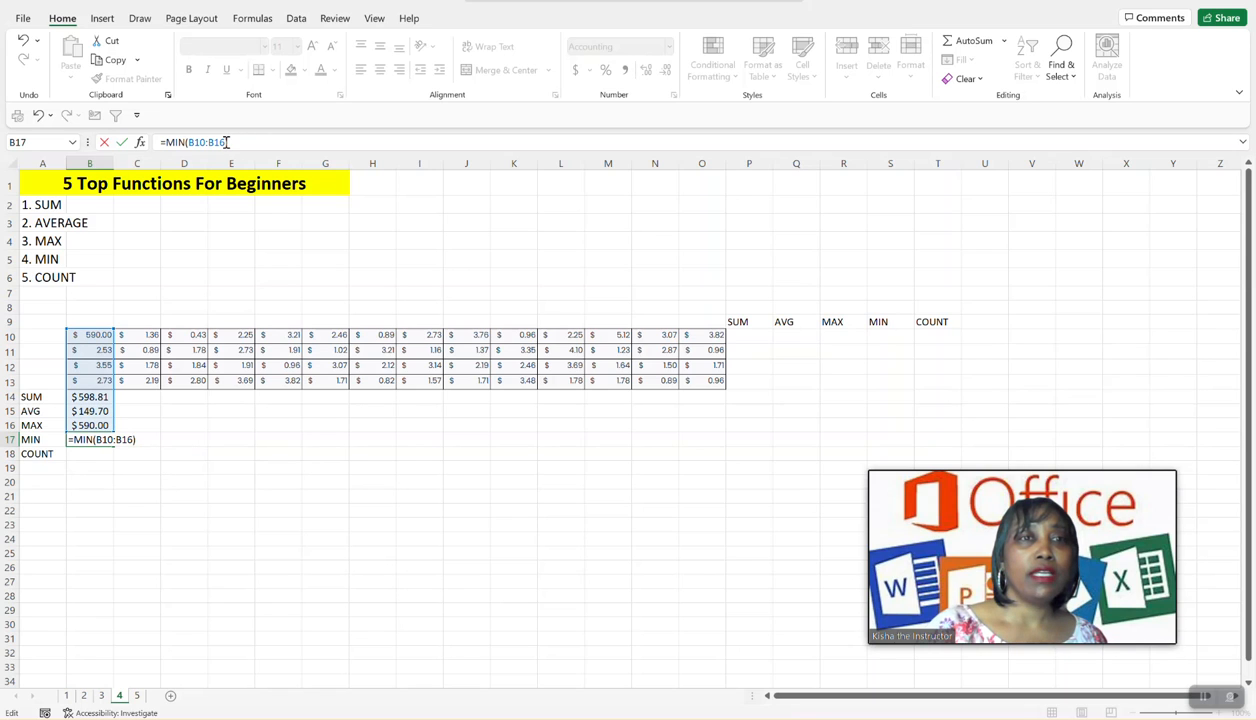
click(227, 142)
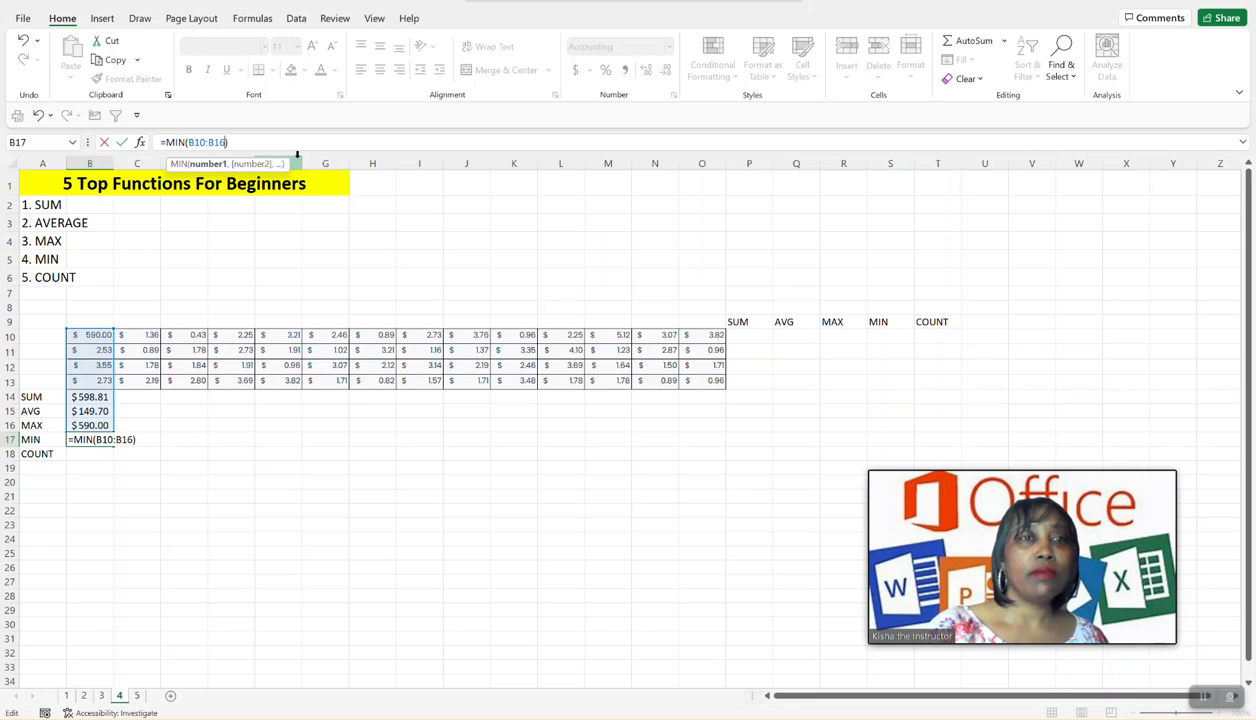
key(BackSpace)
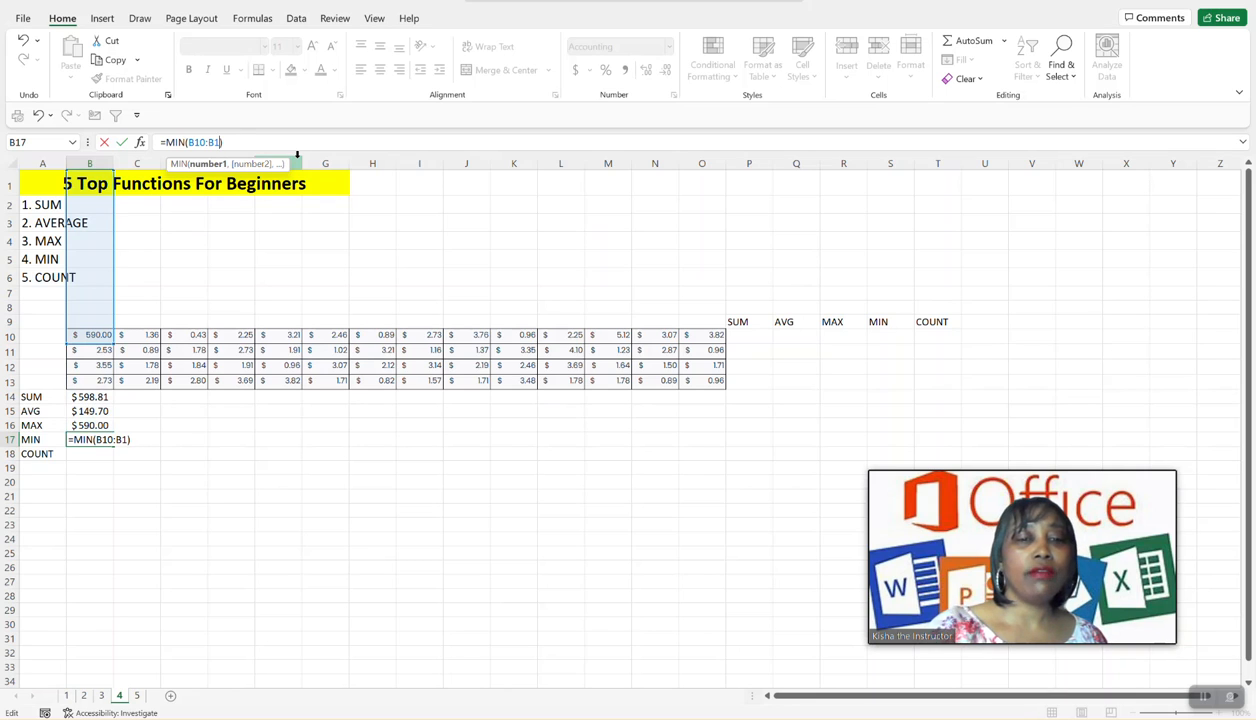
text(4)
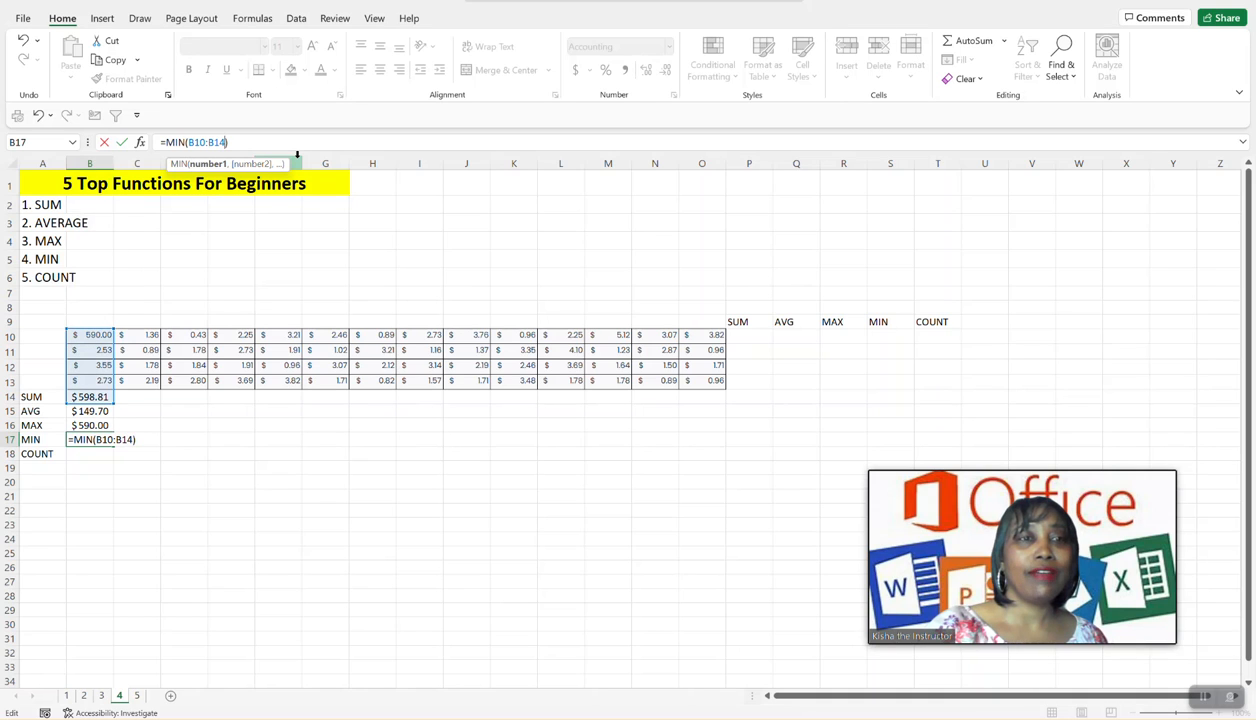
key(BackSpace)
text(3)
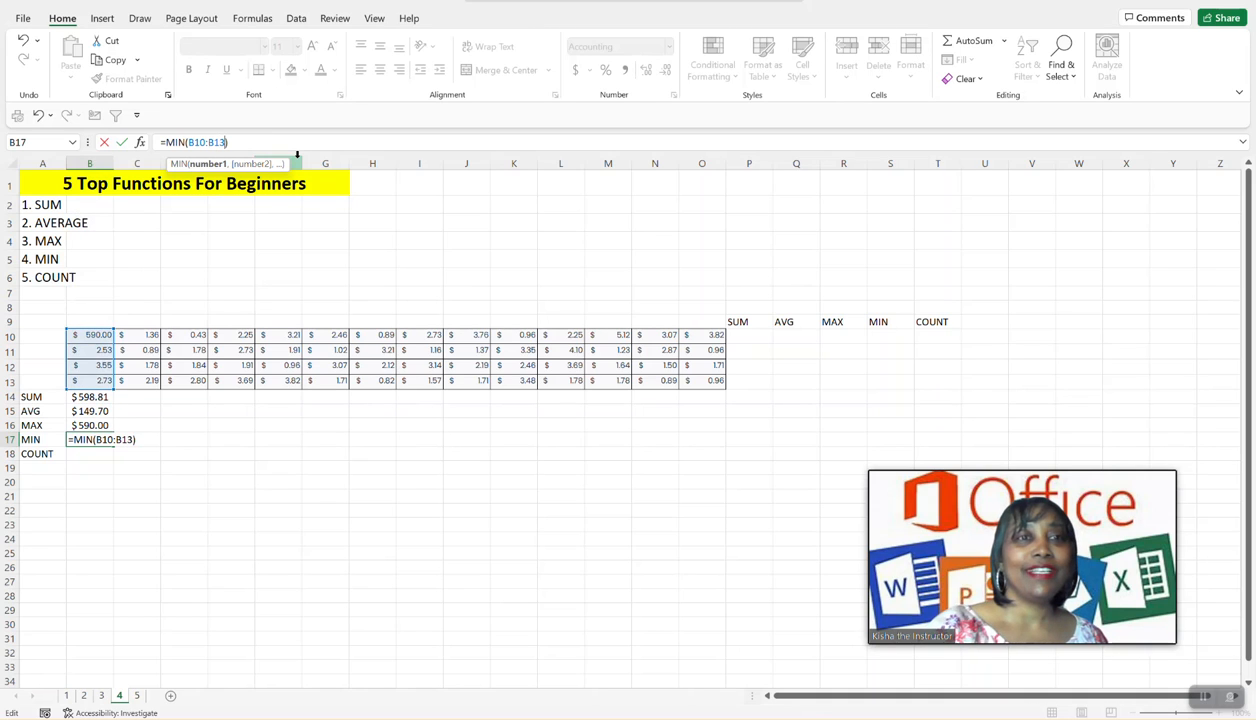
key(Return)
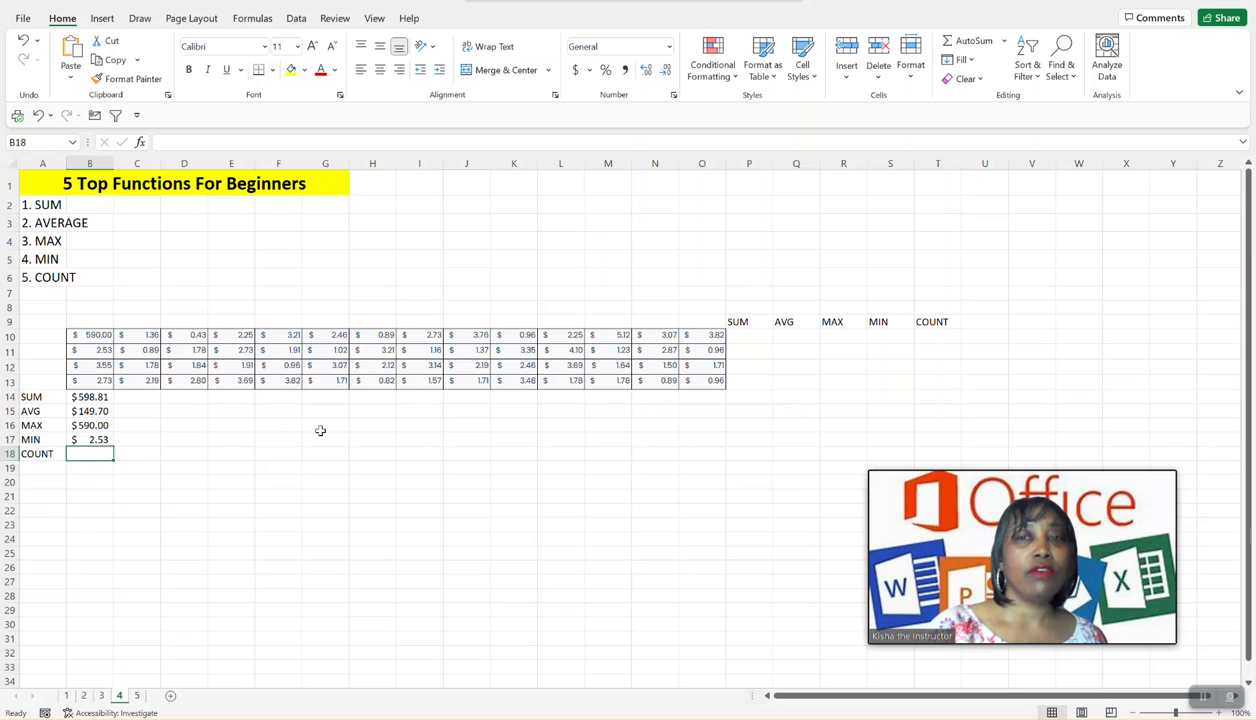
- Count the numbers in cell B18 with AutoSum's Count Numbers function, correcting its range to B10:B13
click(1004, 41)
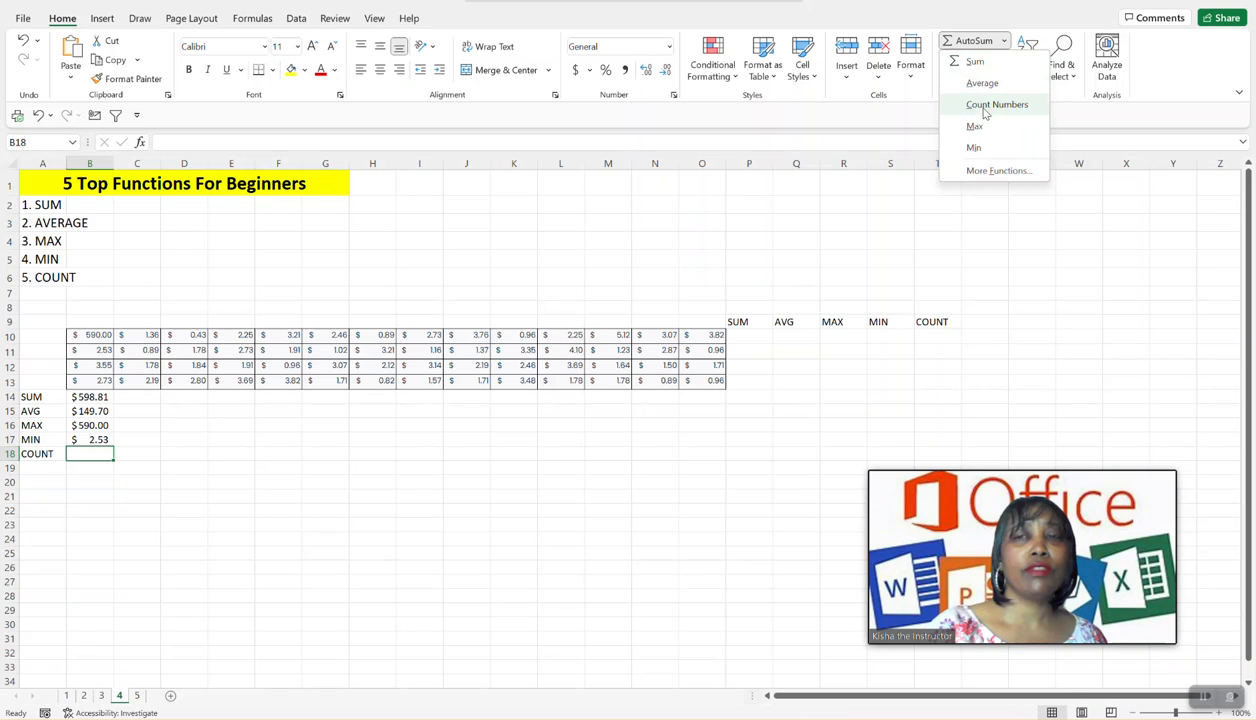
click(985, 110)
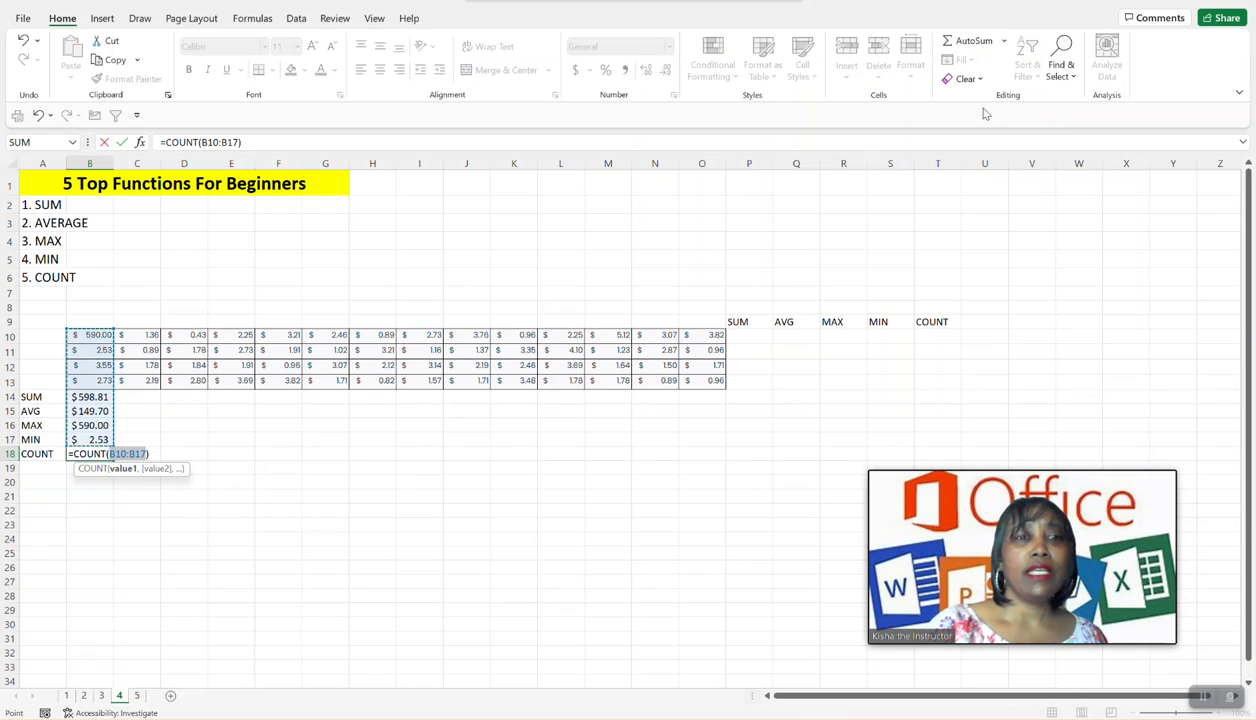
click(145, 455)
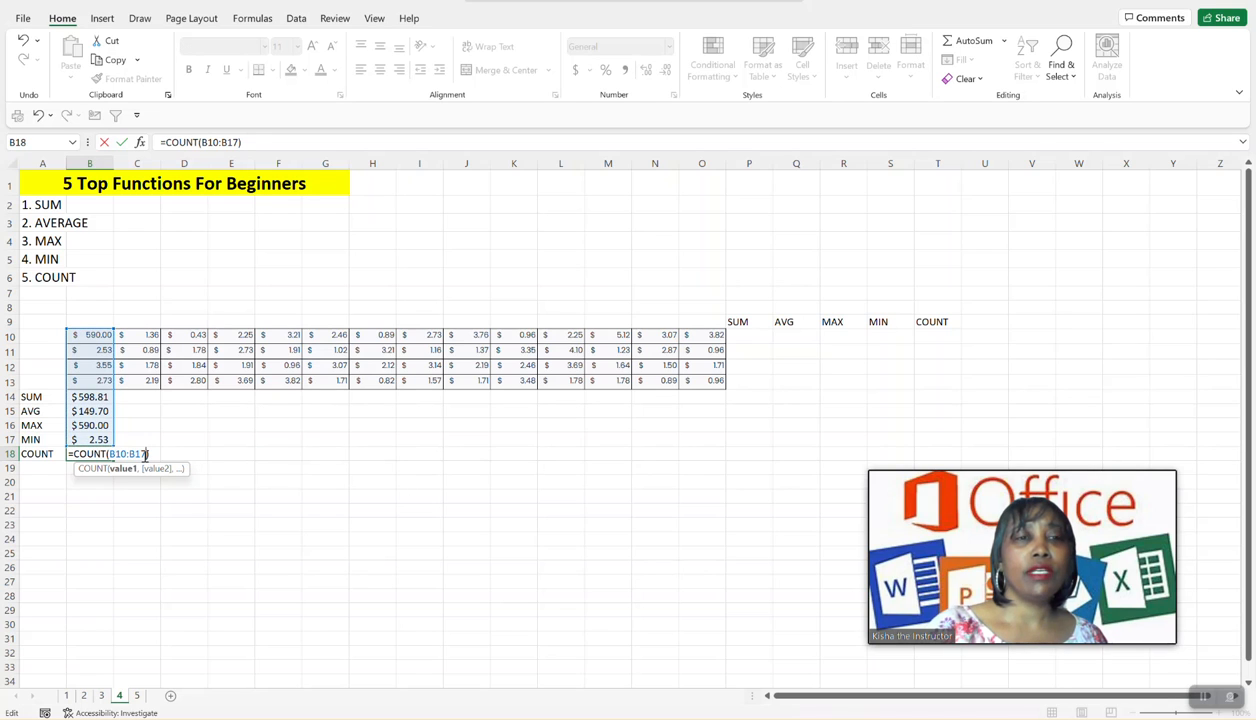
key(BackSpace)
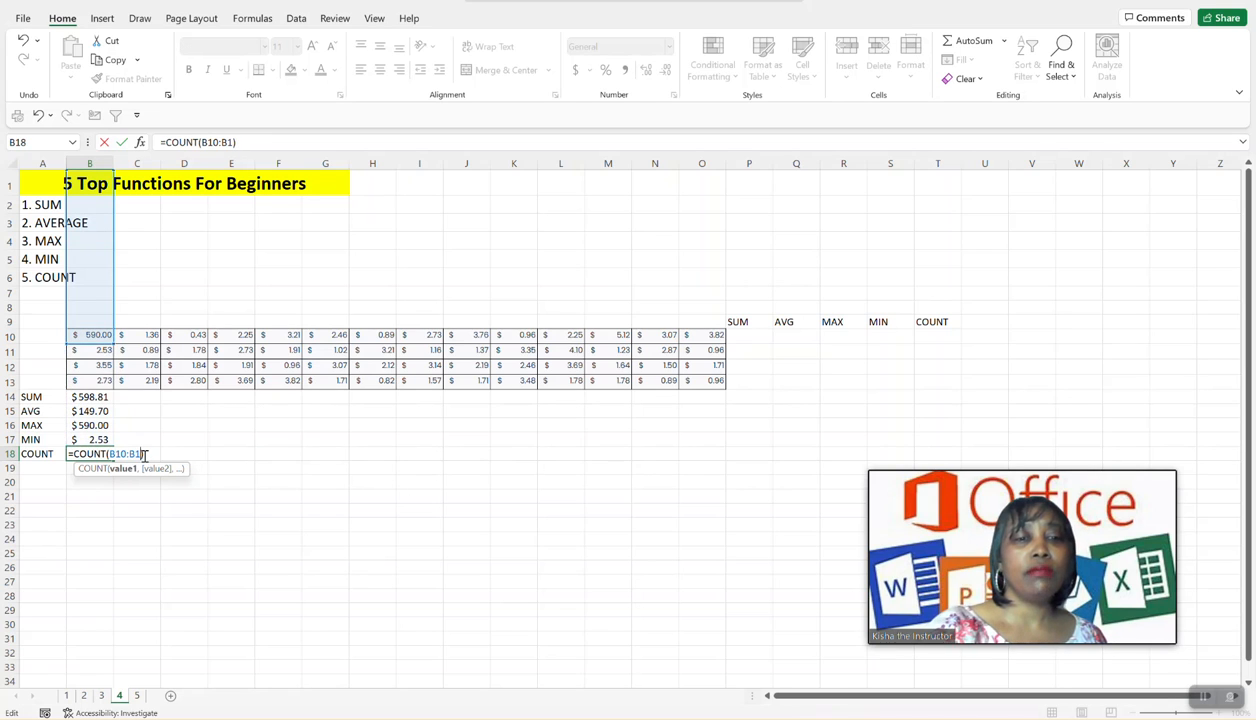
text(3)
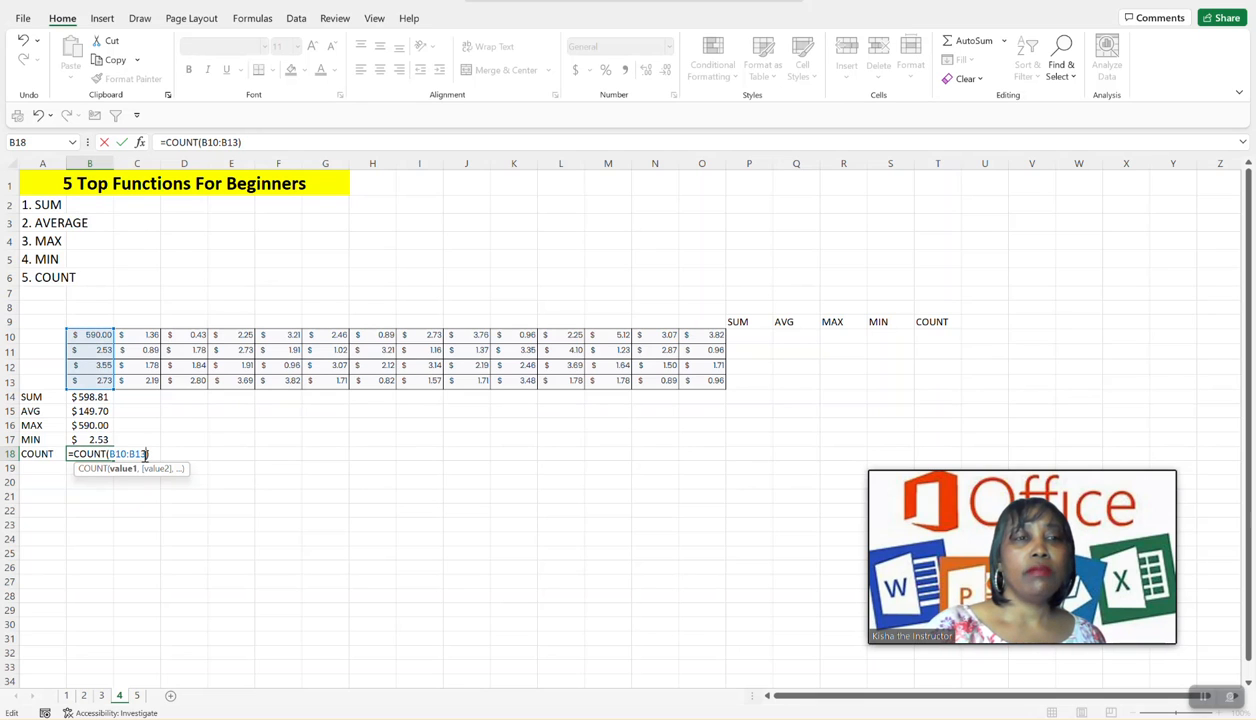
key(Return)
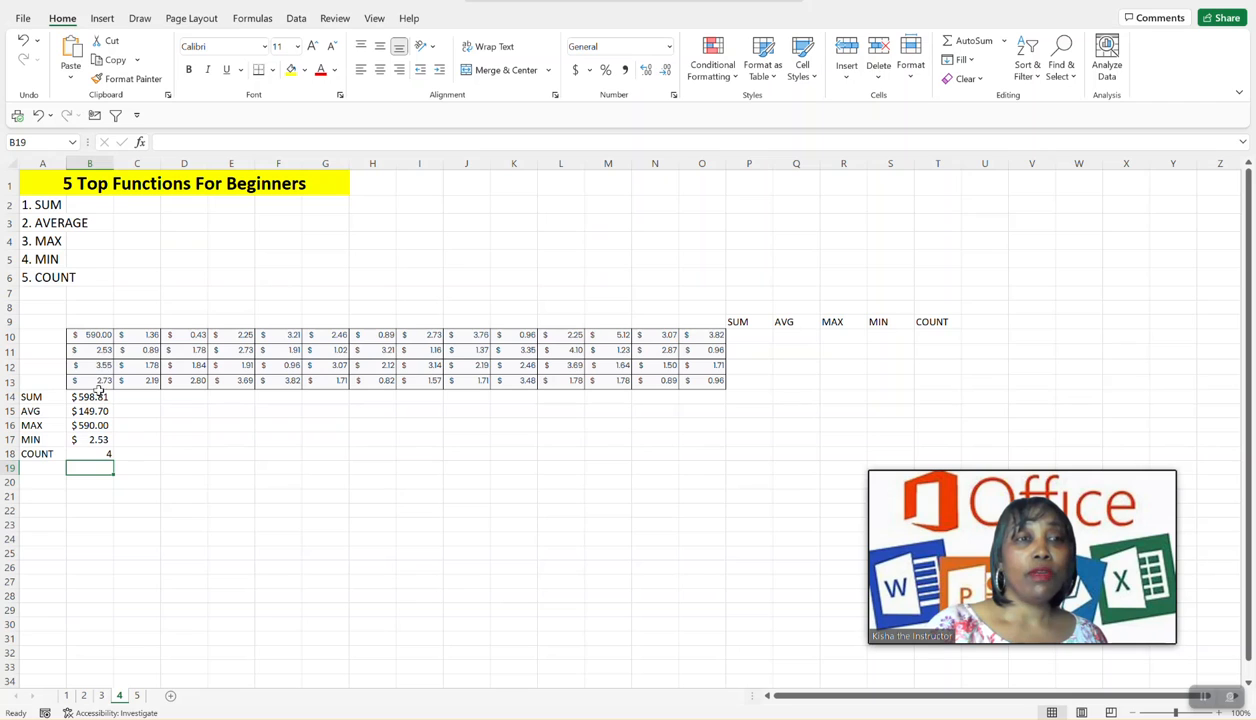
click(86, 453)
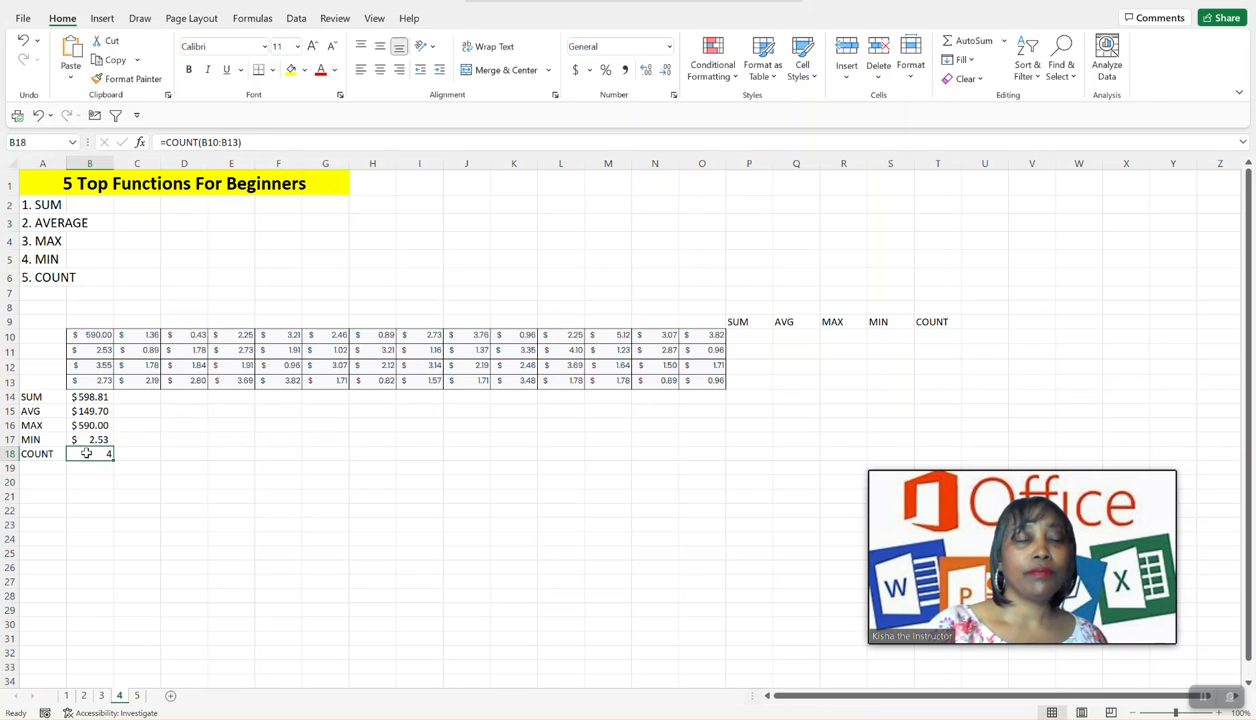
- Fill the SUM, AVERAGE and MAX formulas from B14, B15 and B16 across their rows to column O
click(93, 398)
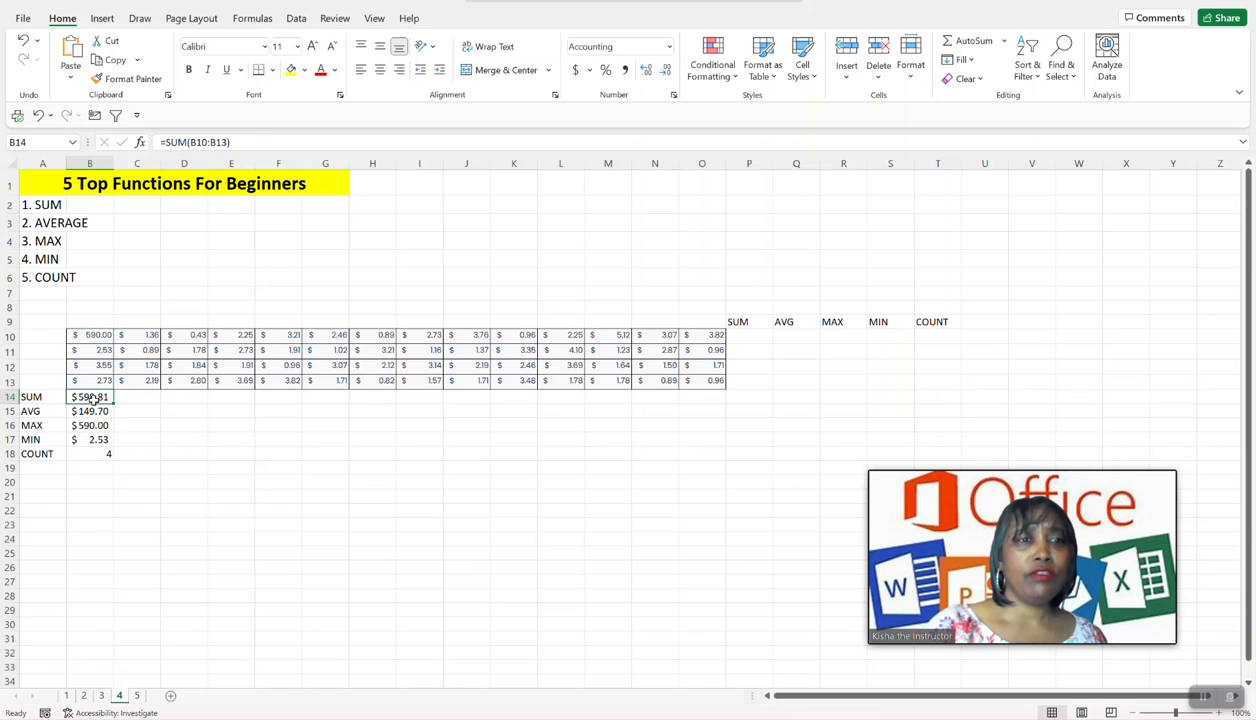
drag(113, 401, 718, 400)
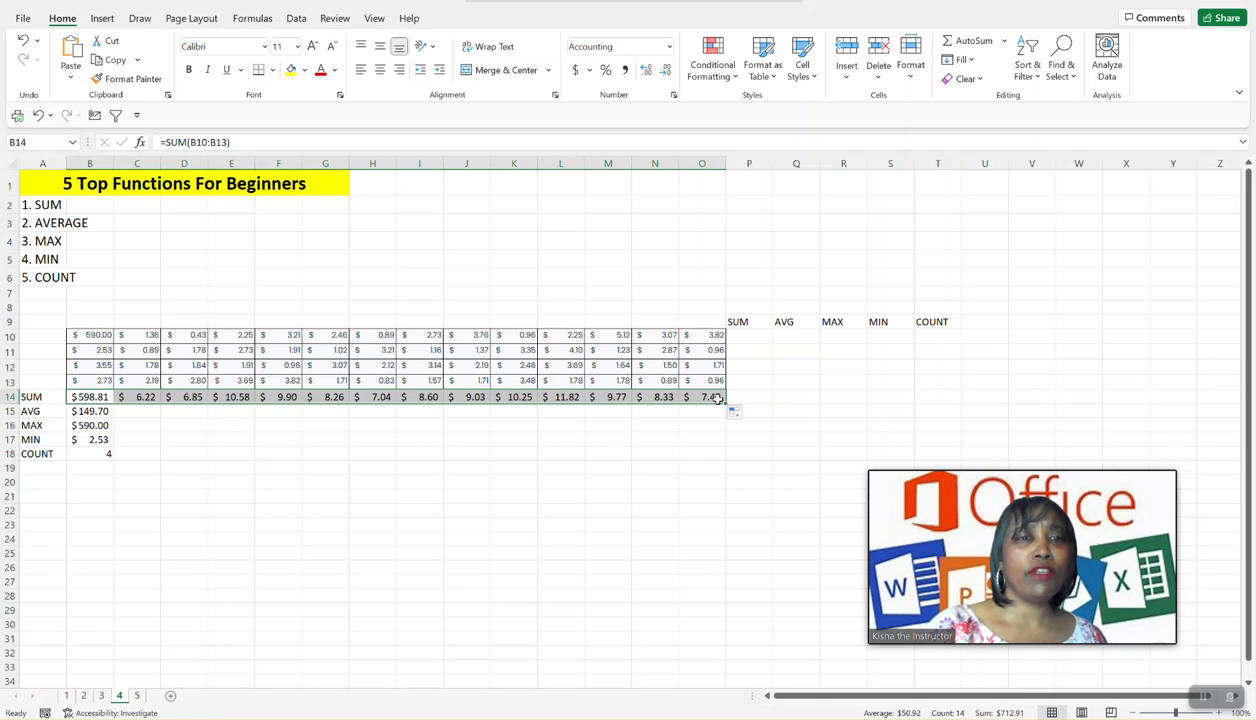
click(90, 414)
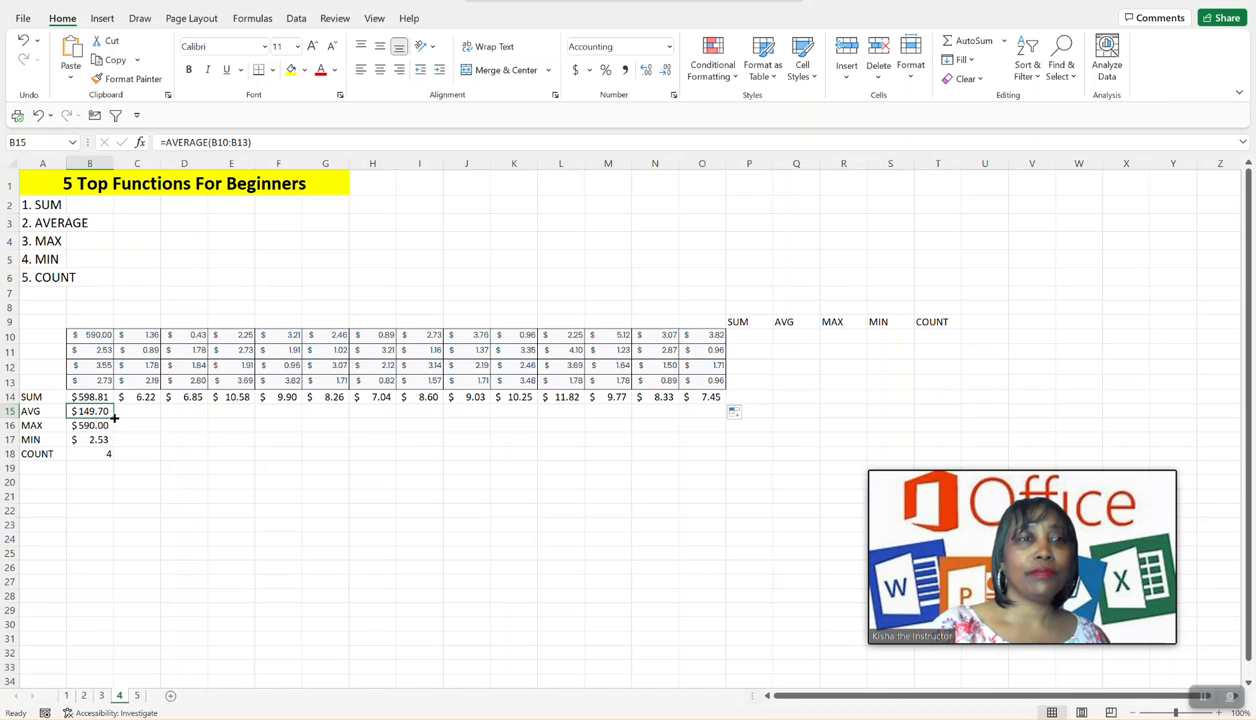
drag(115, 418, 700, 427)
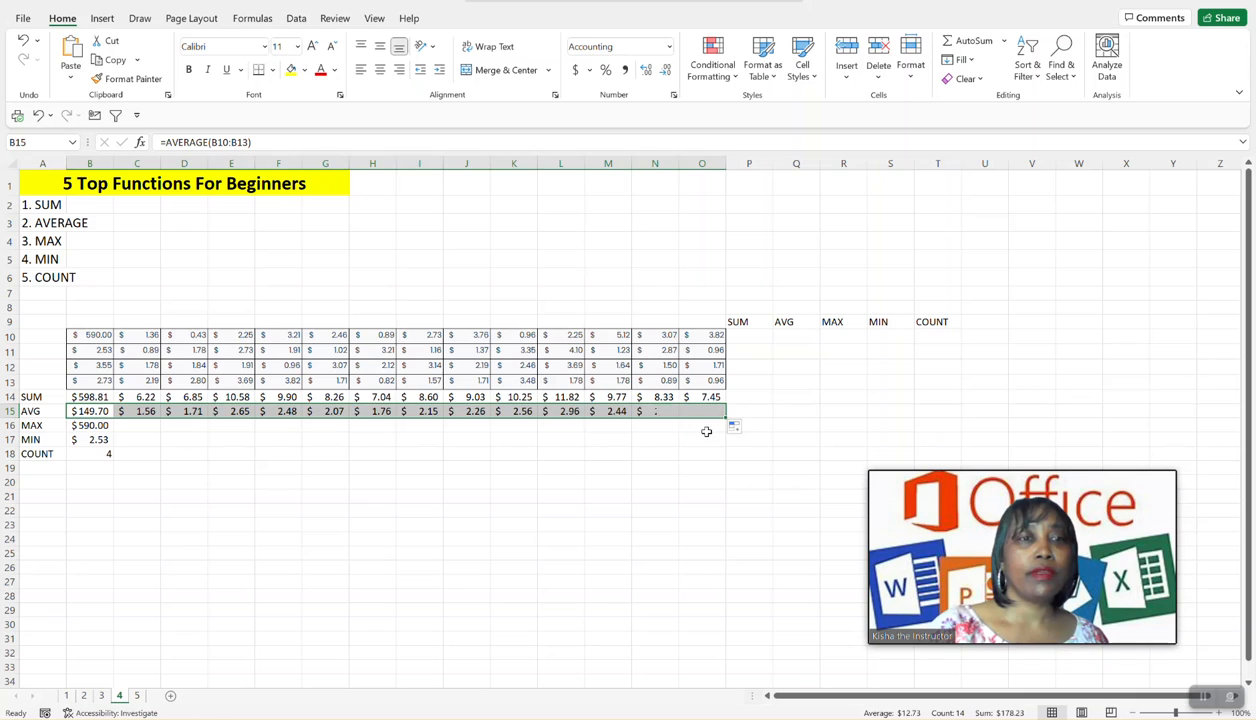
click(98, 424)
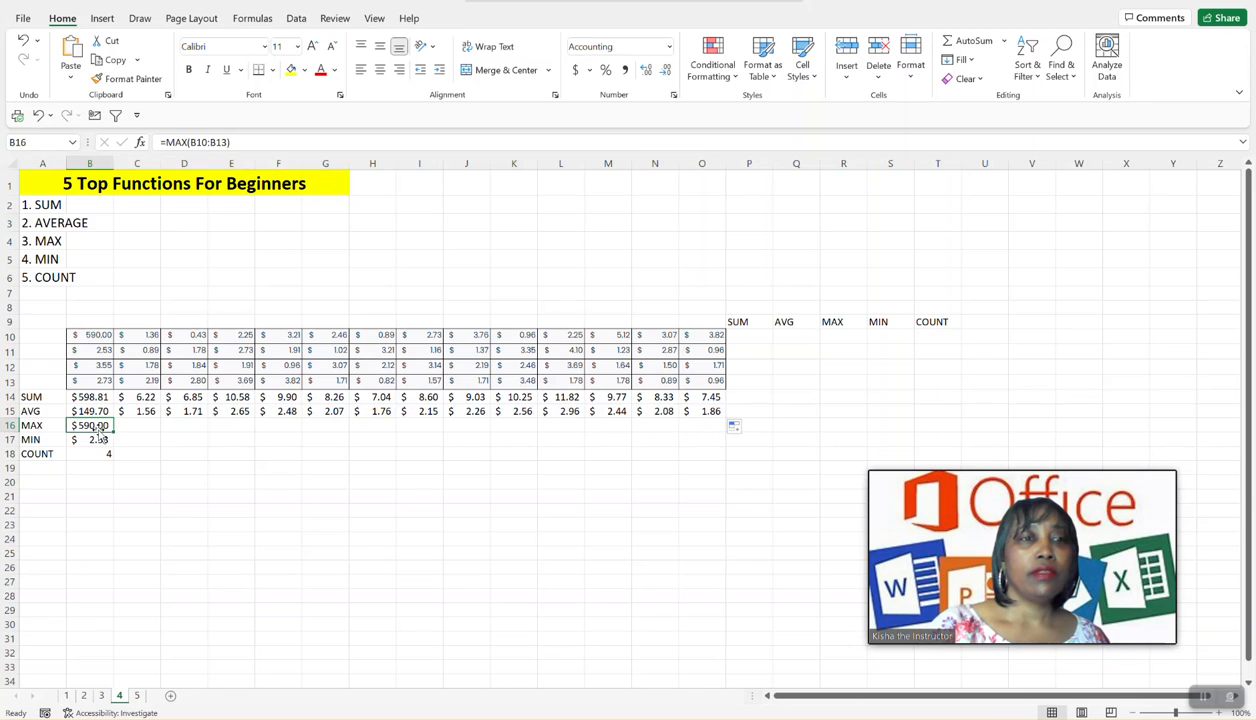
drag(113, 432, 714, 465)
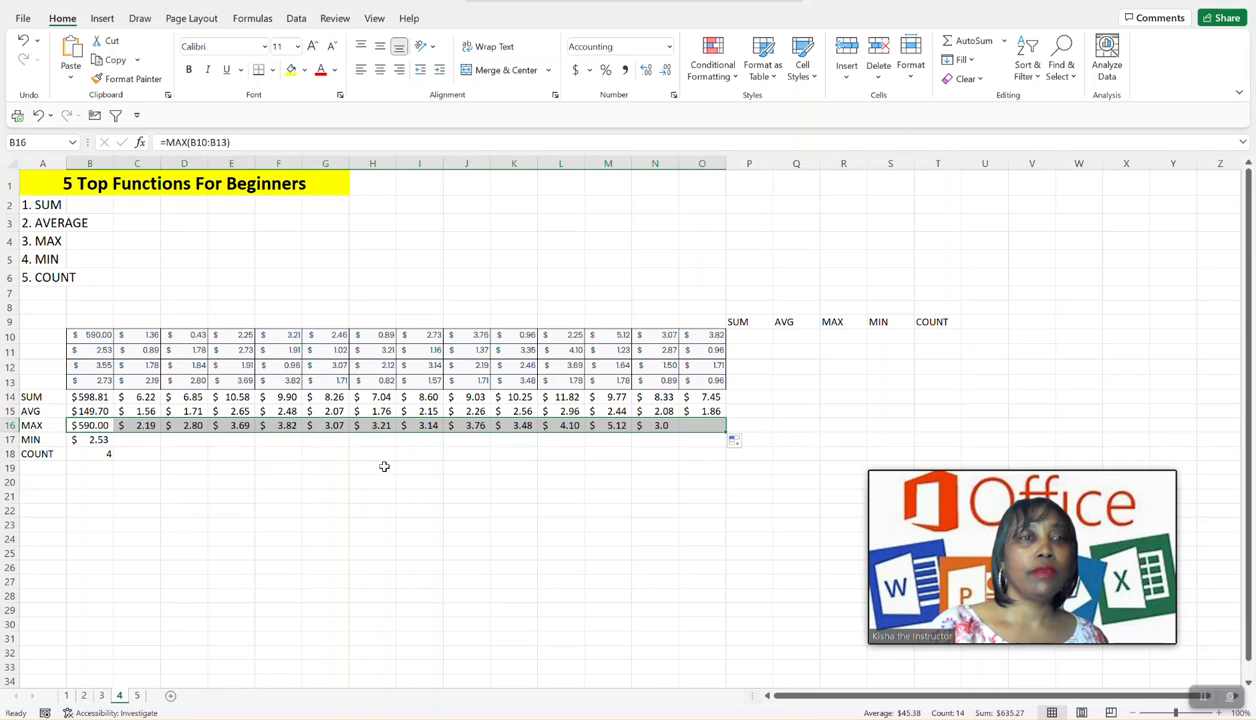
- Fill the MIN and COUNT formulas from B17:B18 together across to column O
click(101, 440)
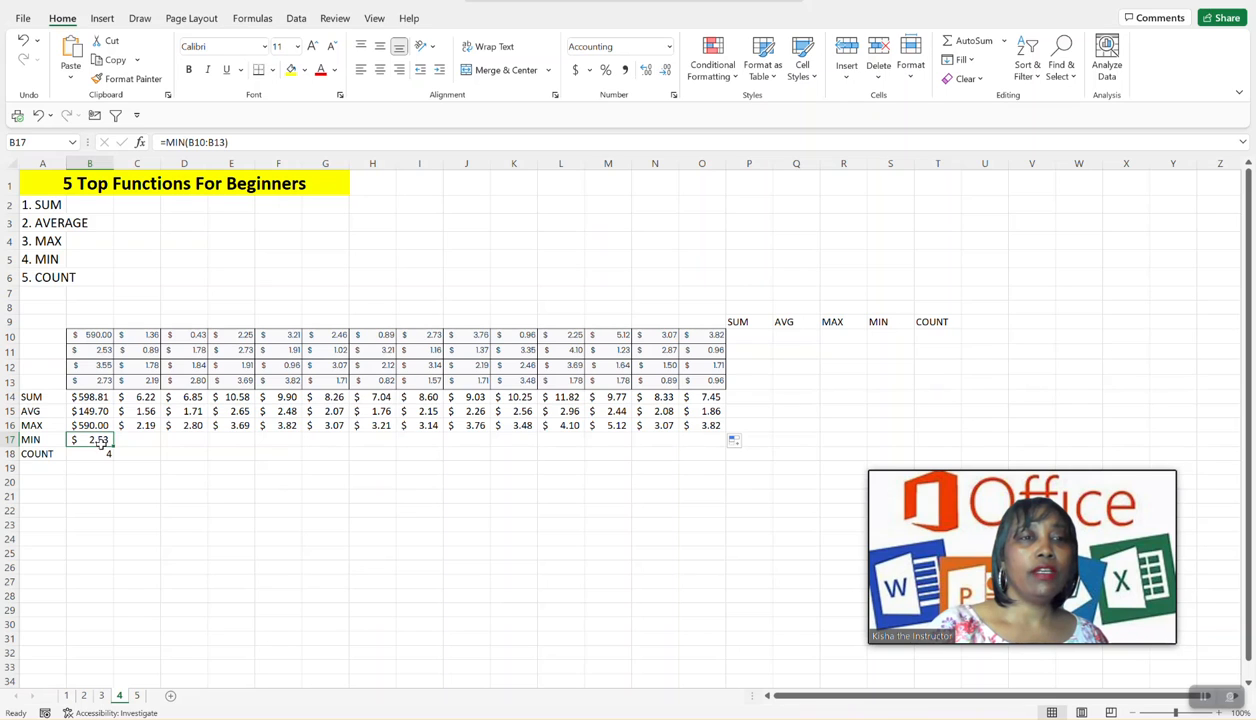
drag(101, 440, 100, 452)
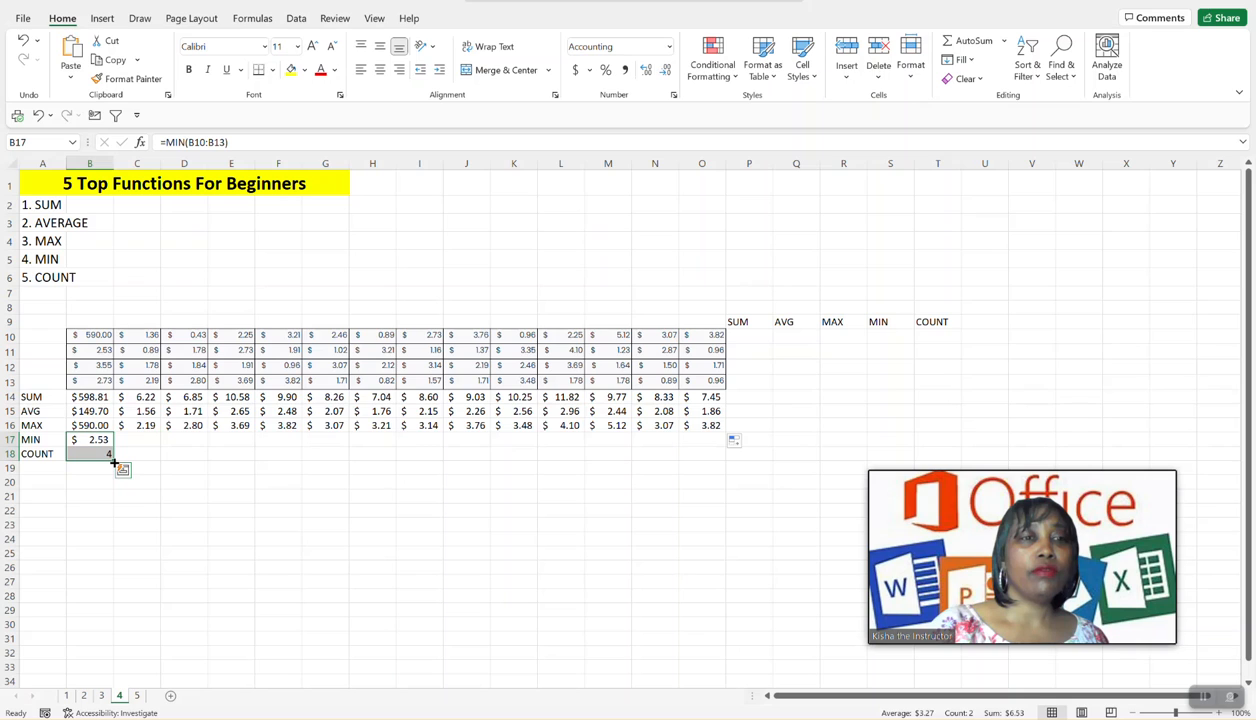
drag(114, 461, 732, 489)
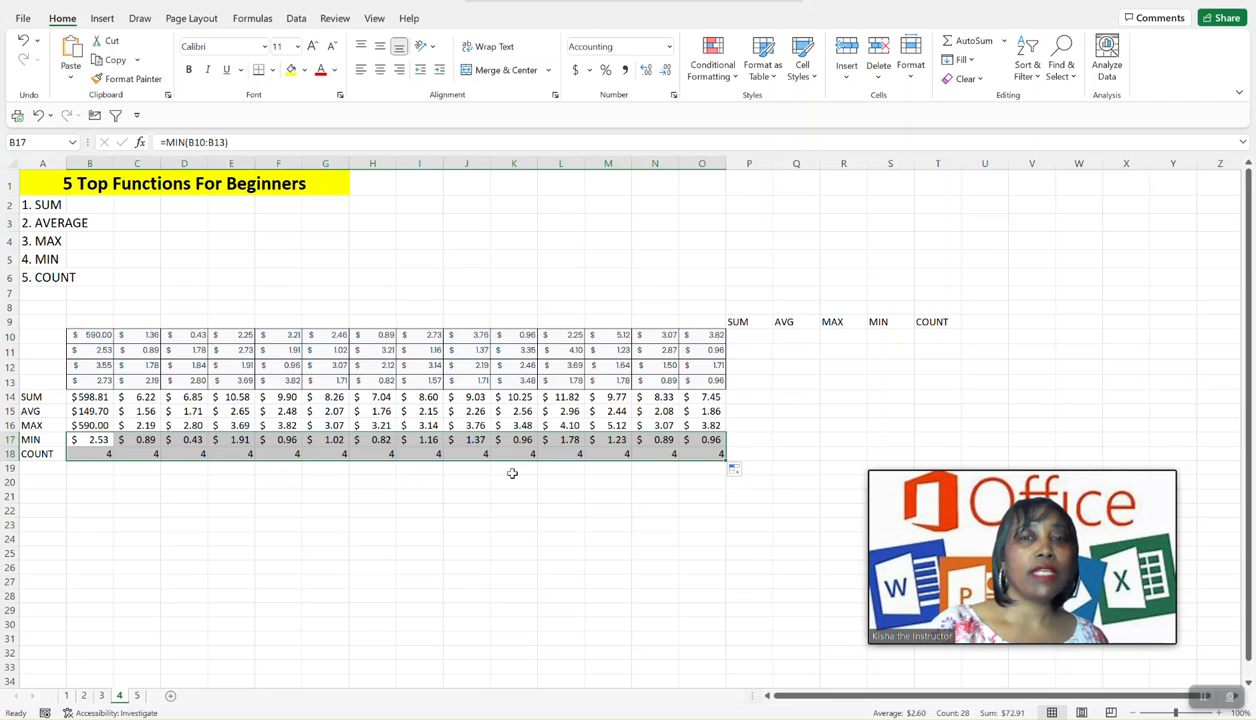
click(585, 481)
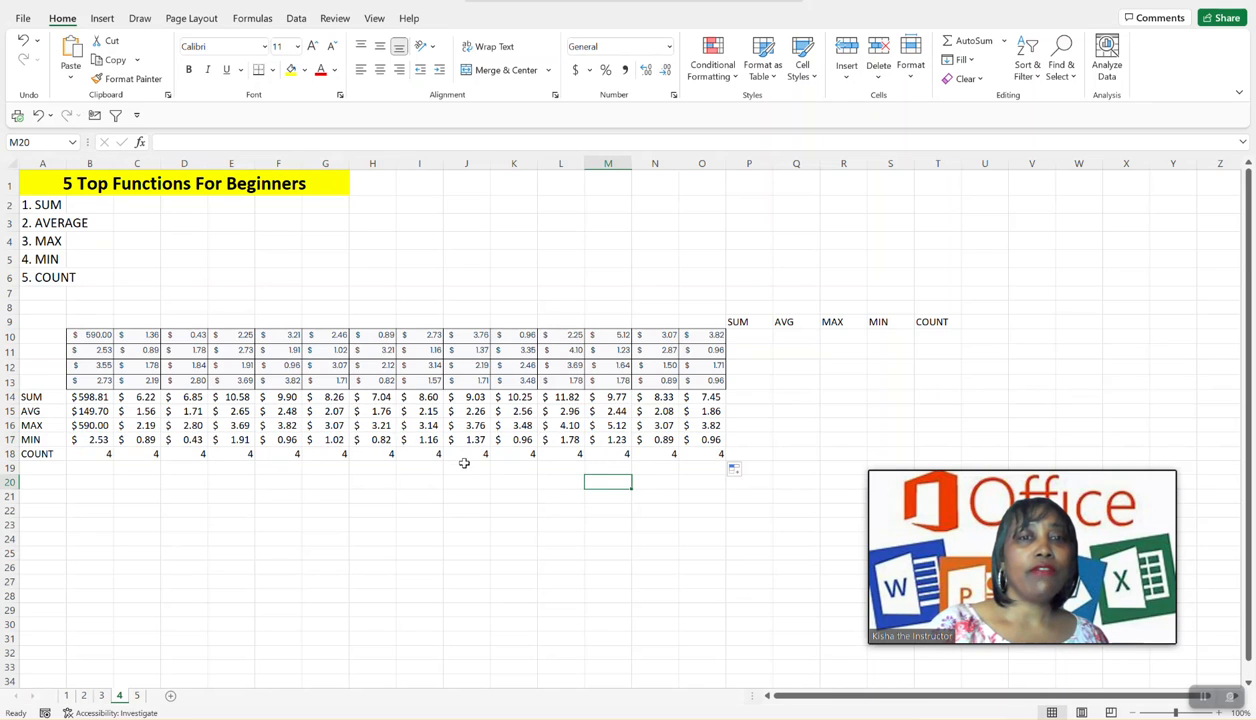
- Calculate the sum of B10:O10 in cell P10 with AutoSum
click(745, 338)
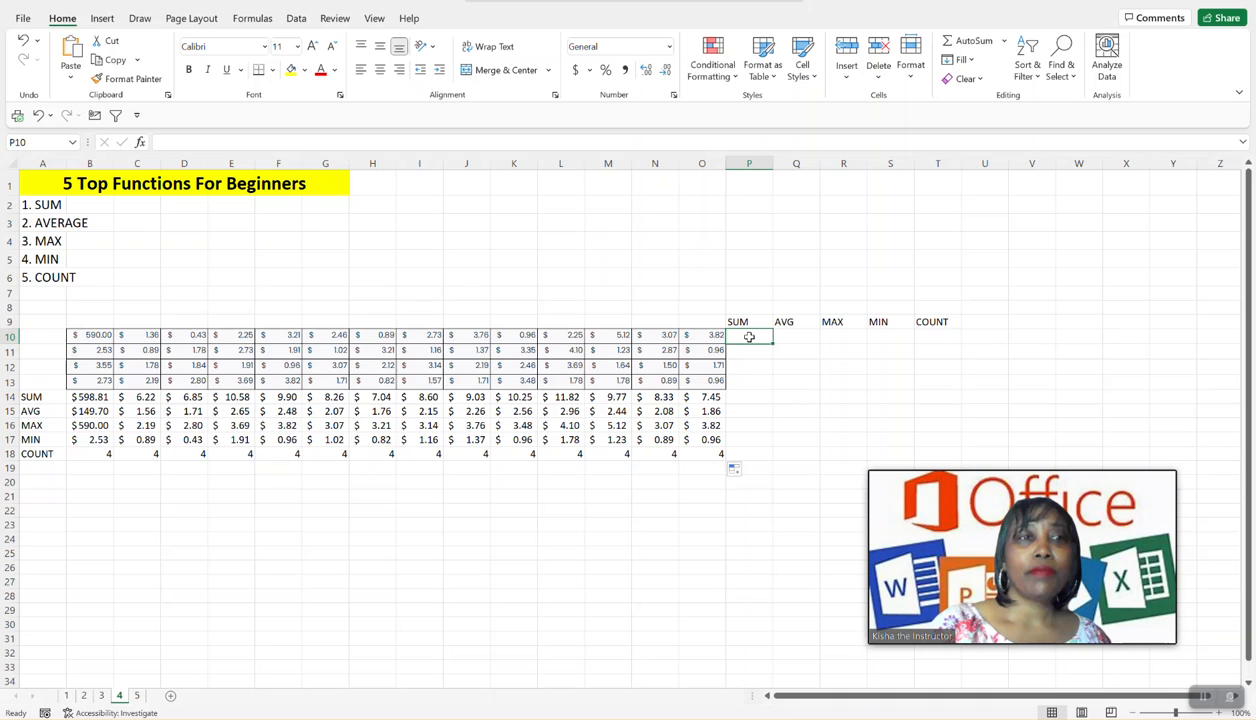
key(alt+equal)
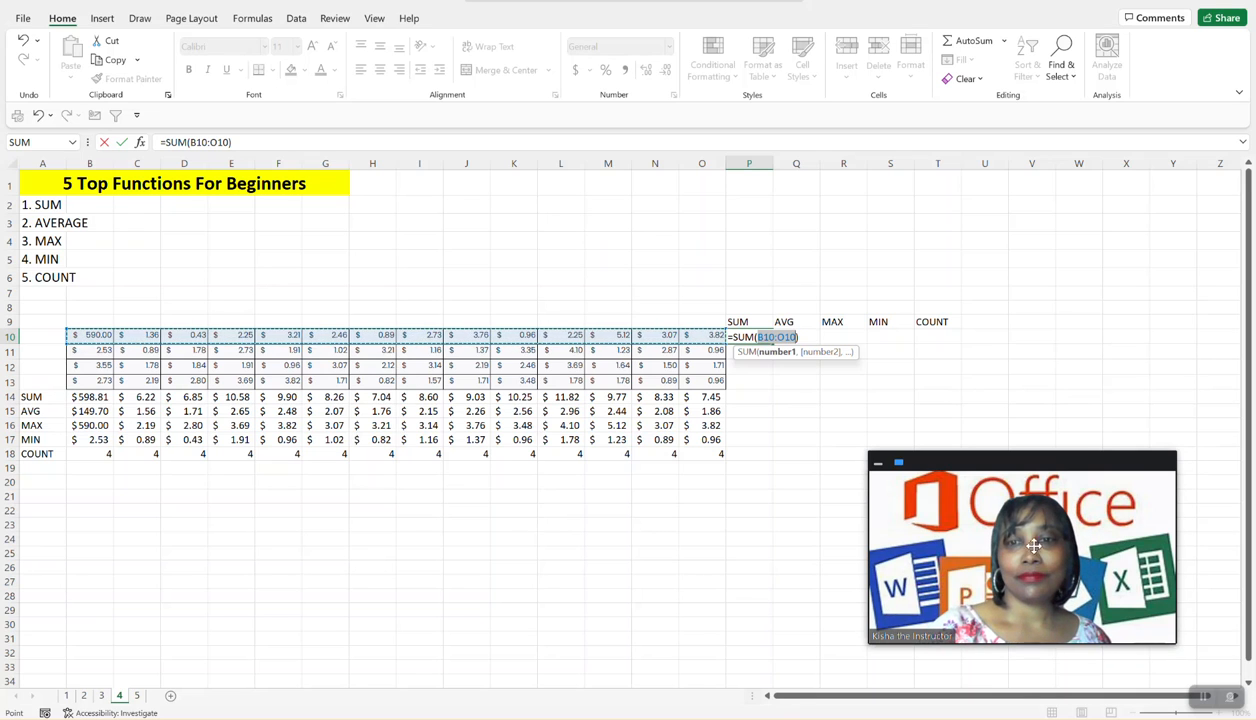
click(1206, 702)
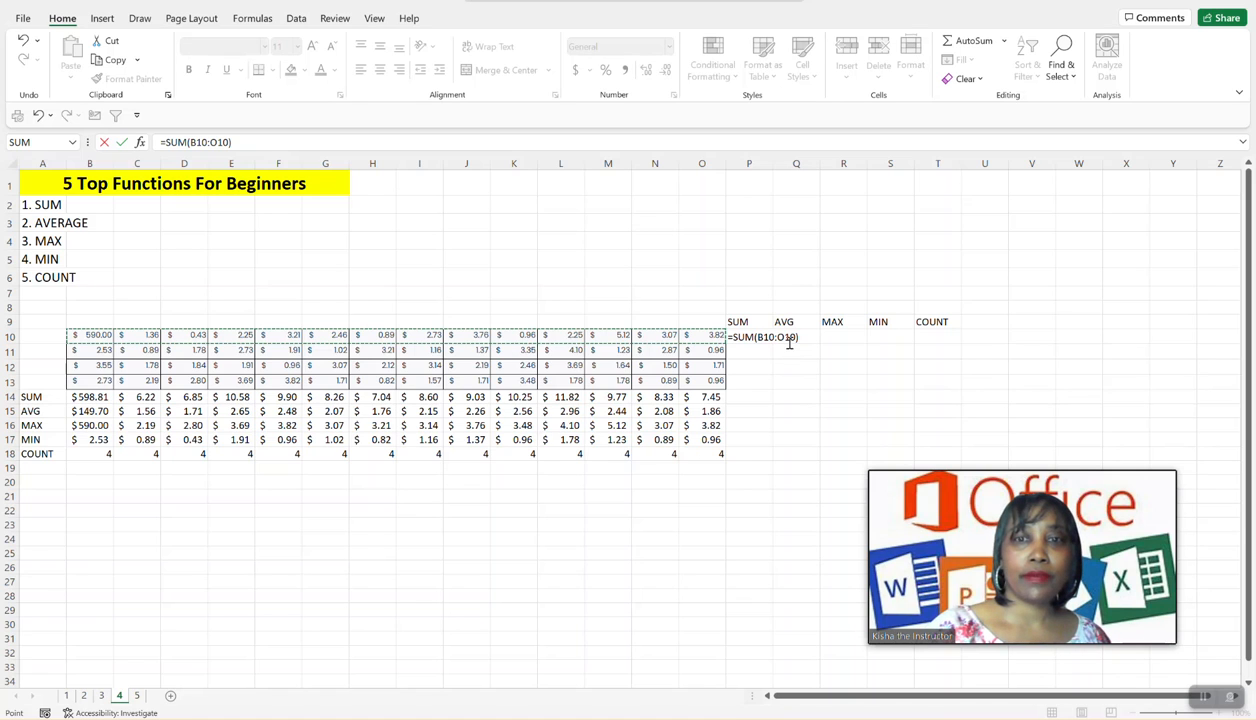
click(787, 341)
click(799, 340)
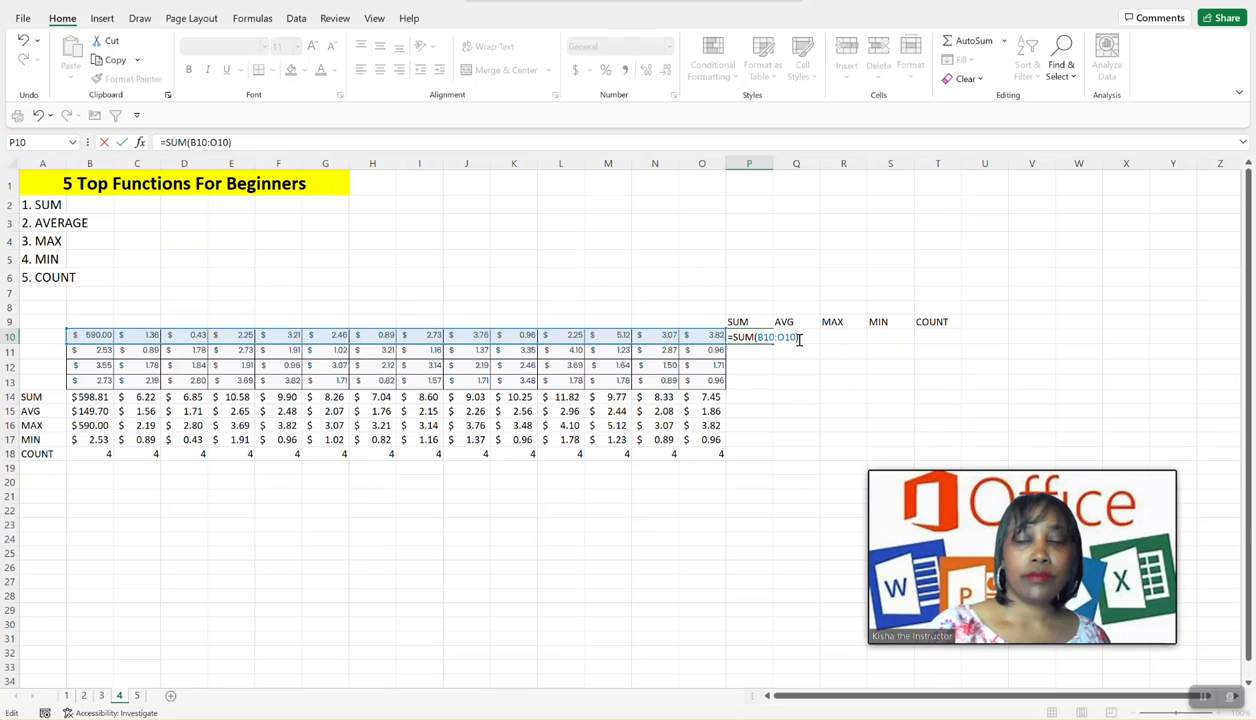
key(Return)
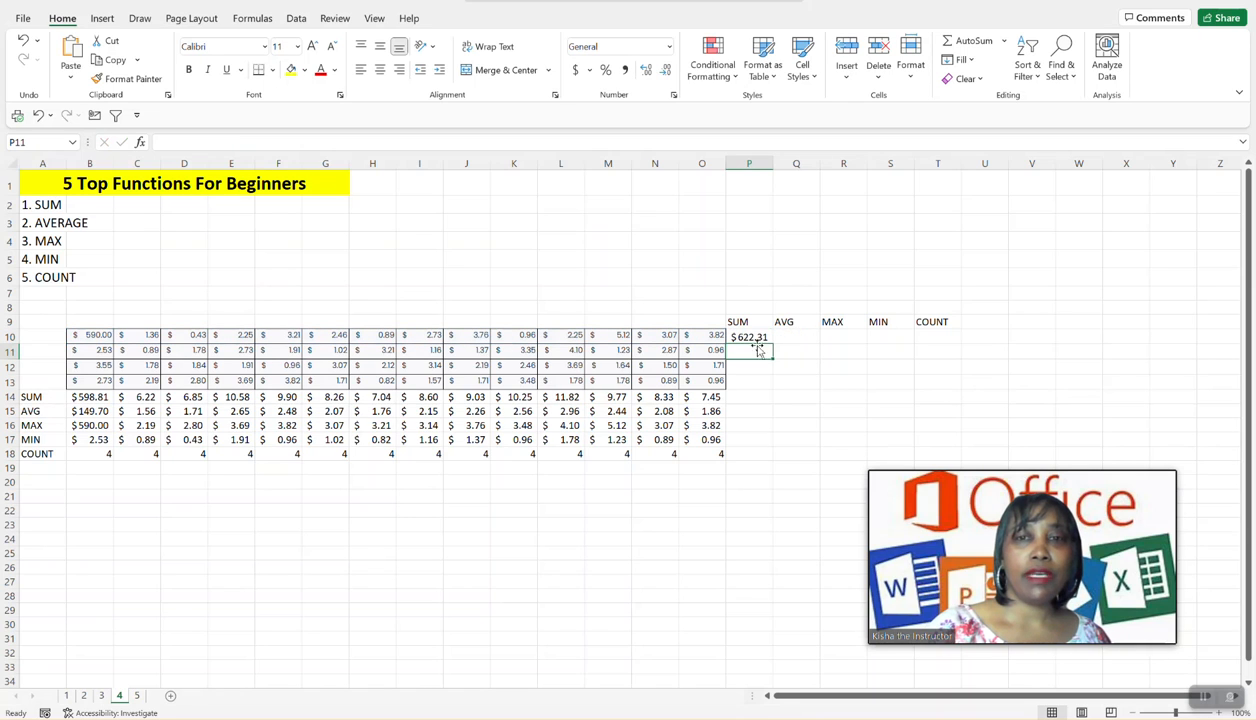
- Fill the SUM formula from P10 down to P13 and check the row ranges in the copied formulas
click(745, 338)
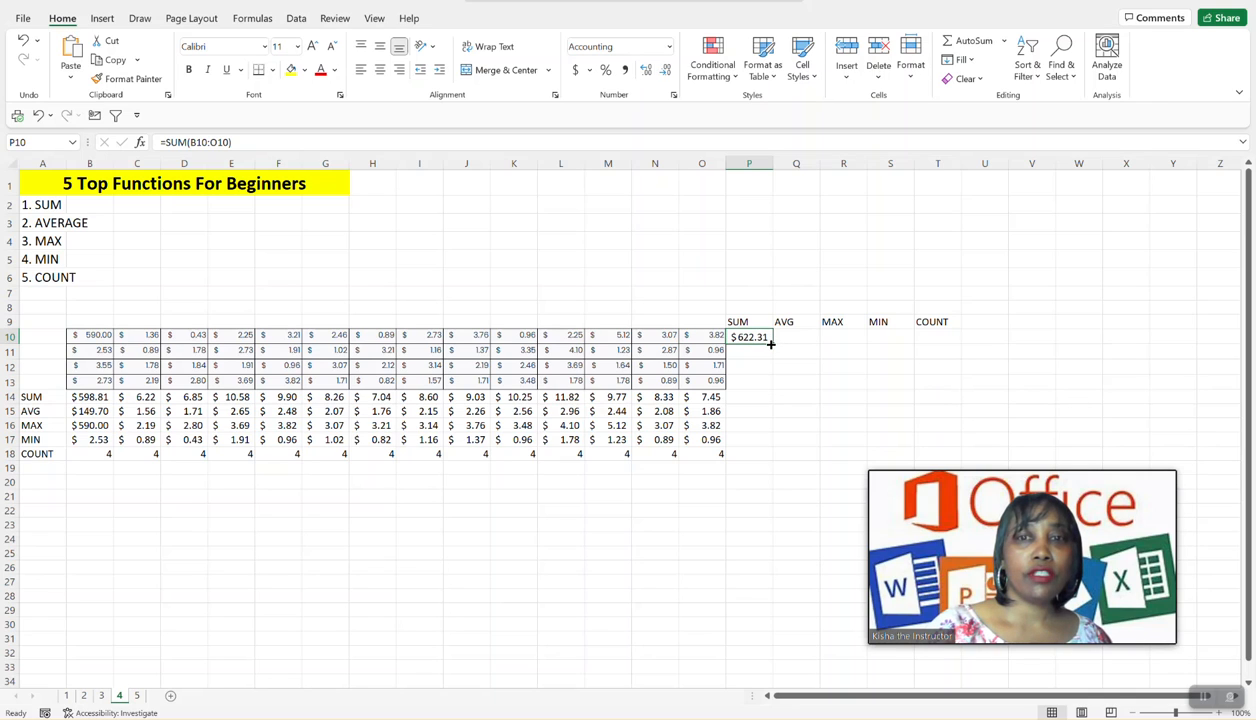
drag(771, 343, 752, 393)
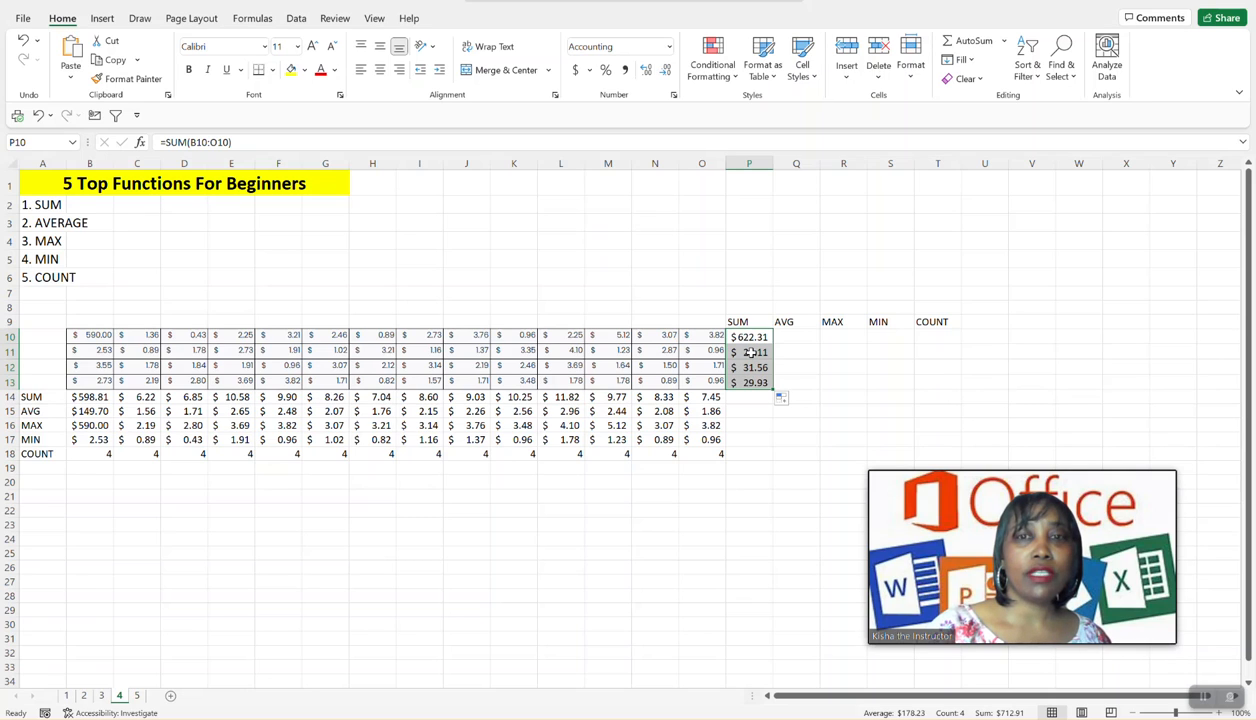
click(750, 352)
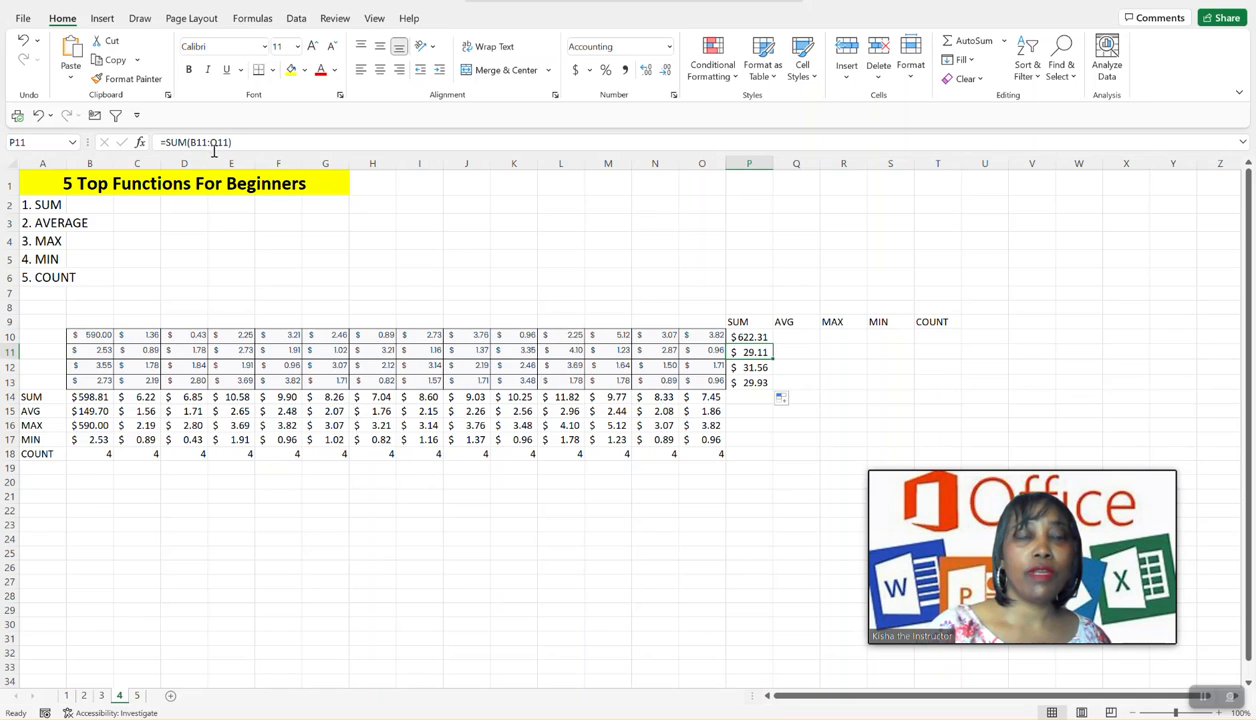
click(746, 368)
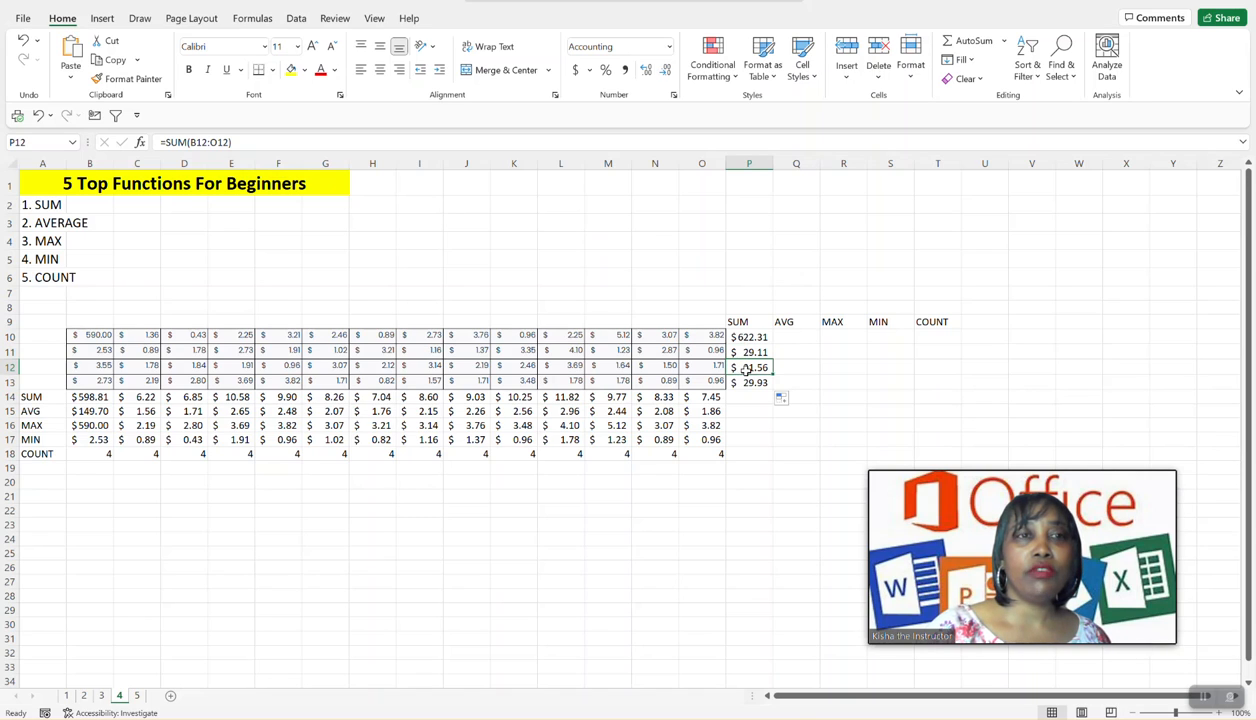
click(260, 145)
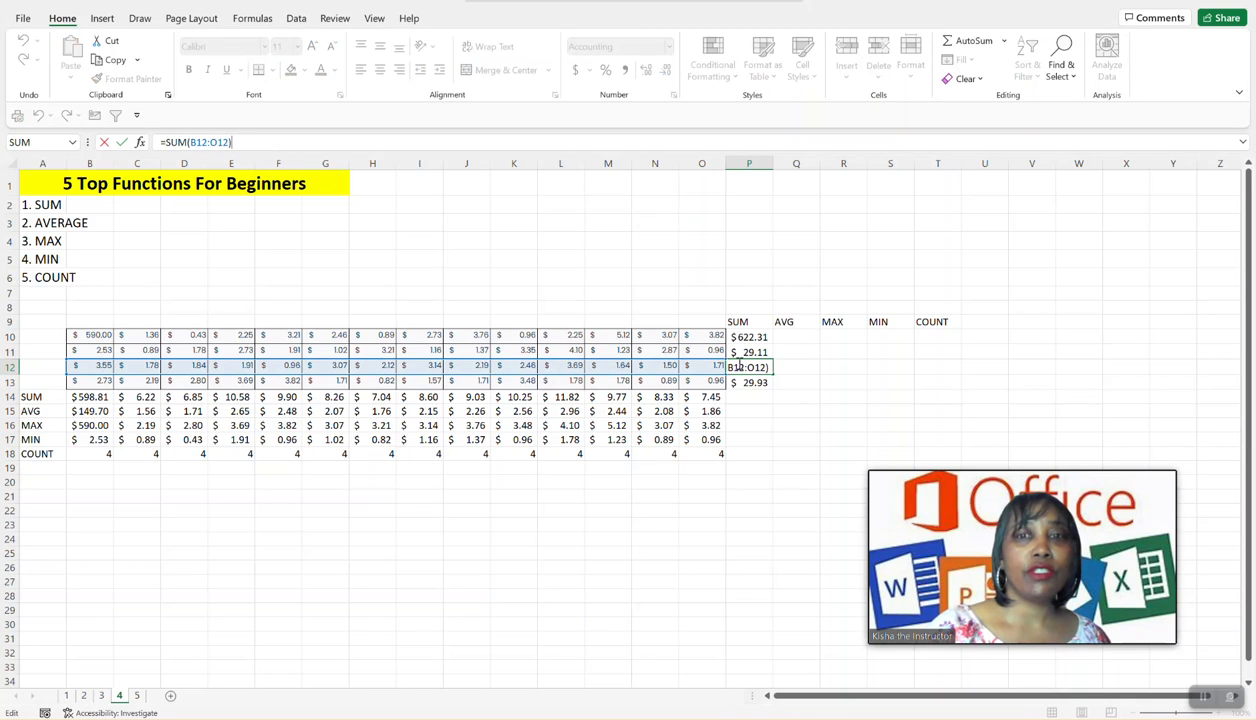
click(747, 384)
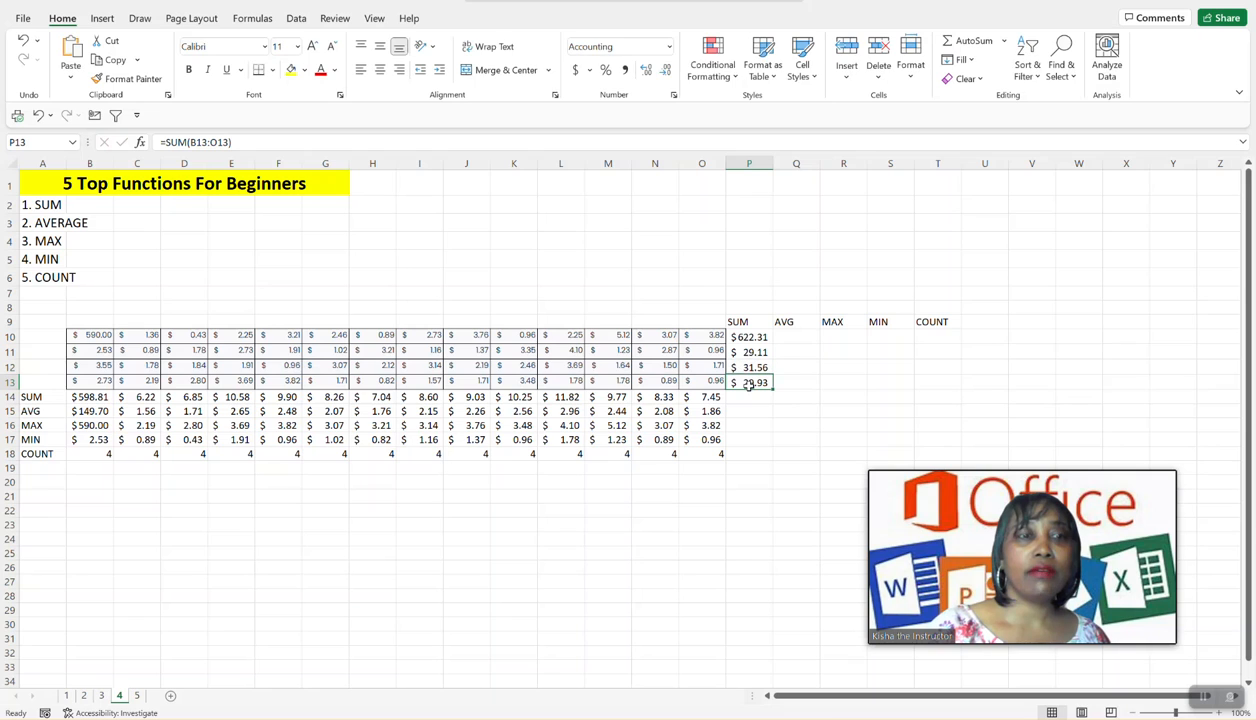
click(265, 141)
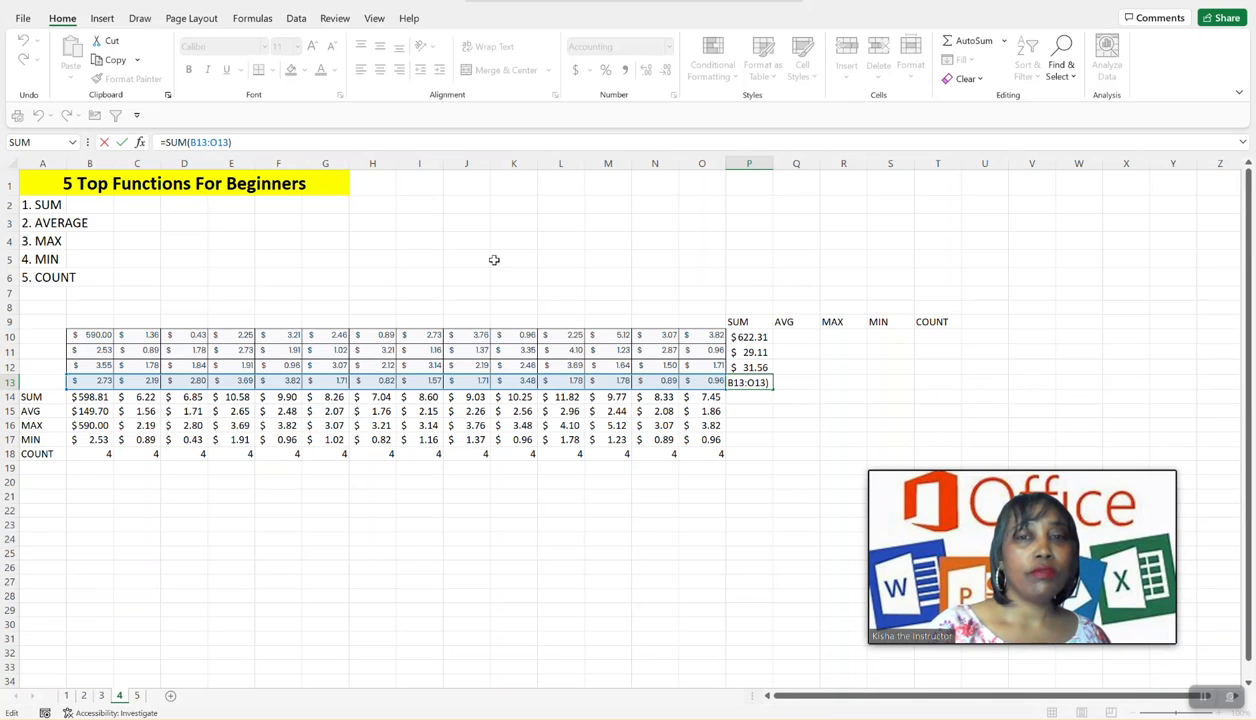
- Calculate the average of row 10 in cell Q10 with AutoSum, correcting the range to B10:O10
click(790, 338)
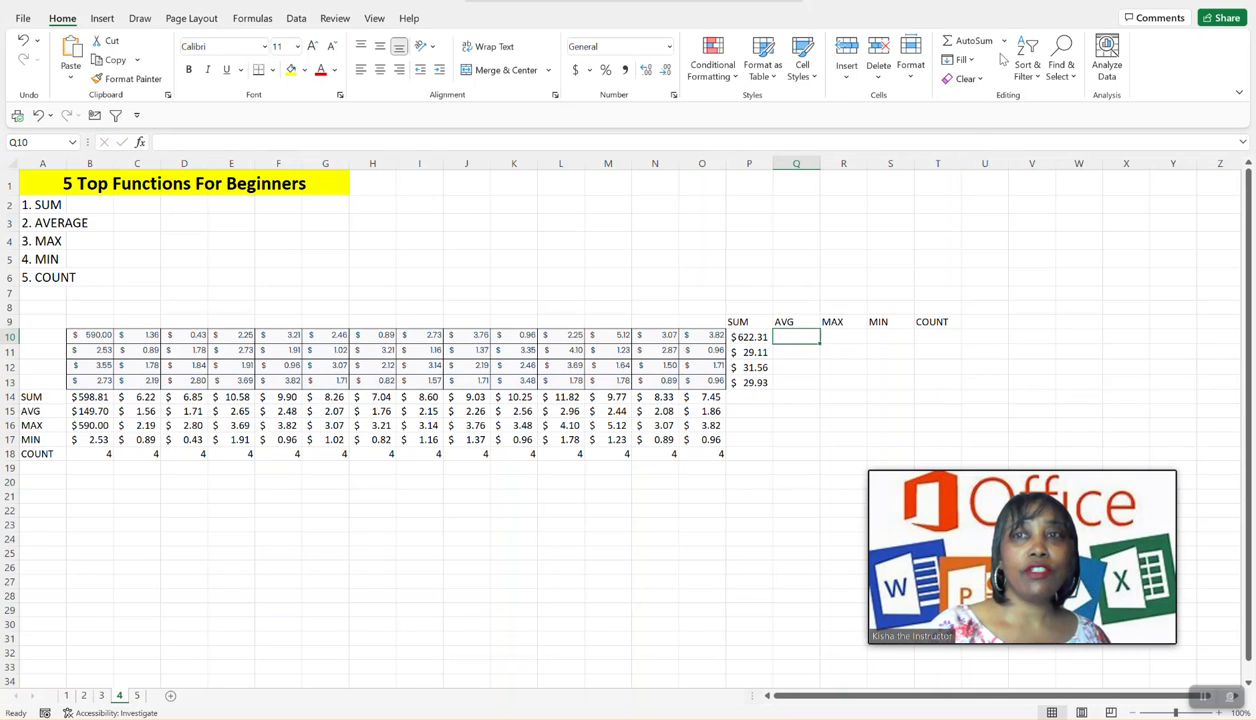
click(1003, 42)
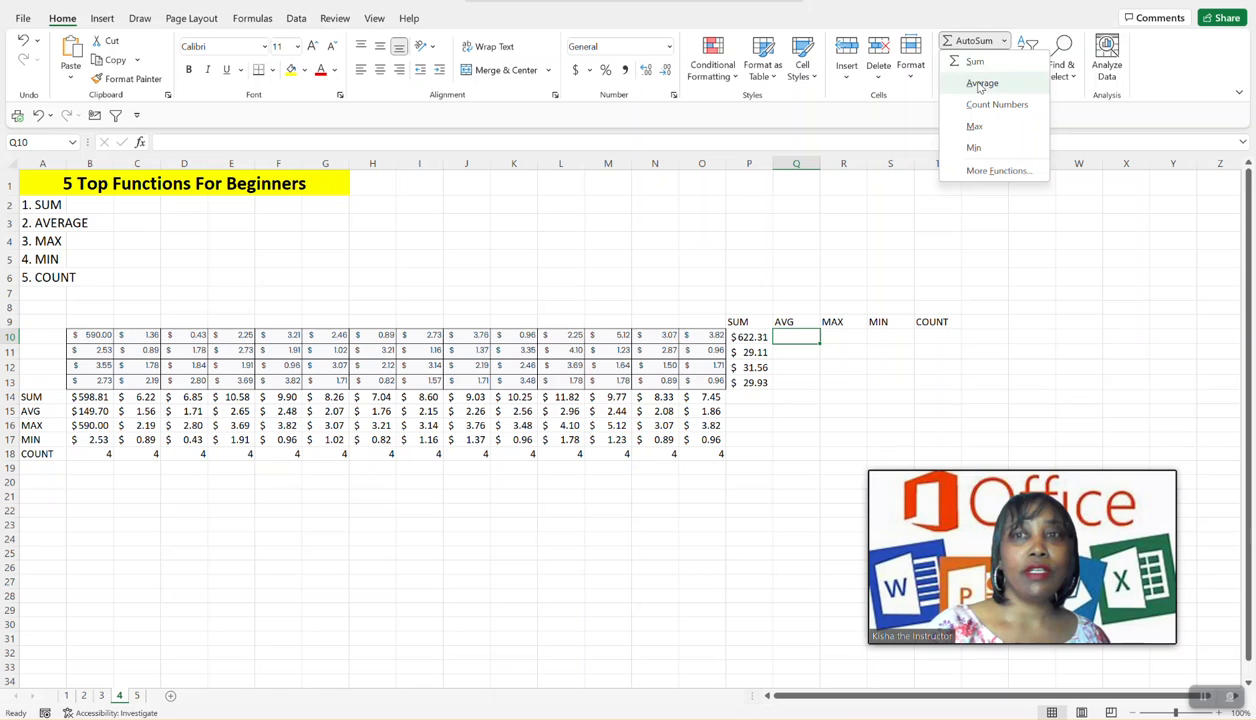
click(981, 84)
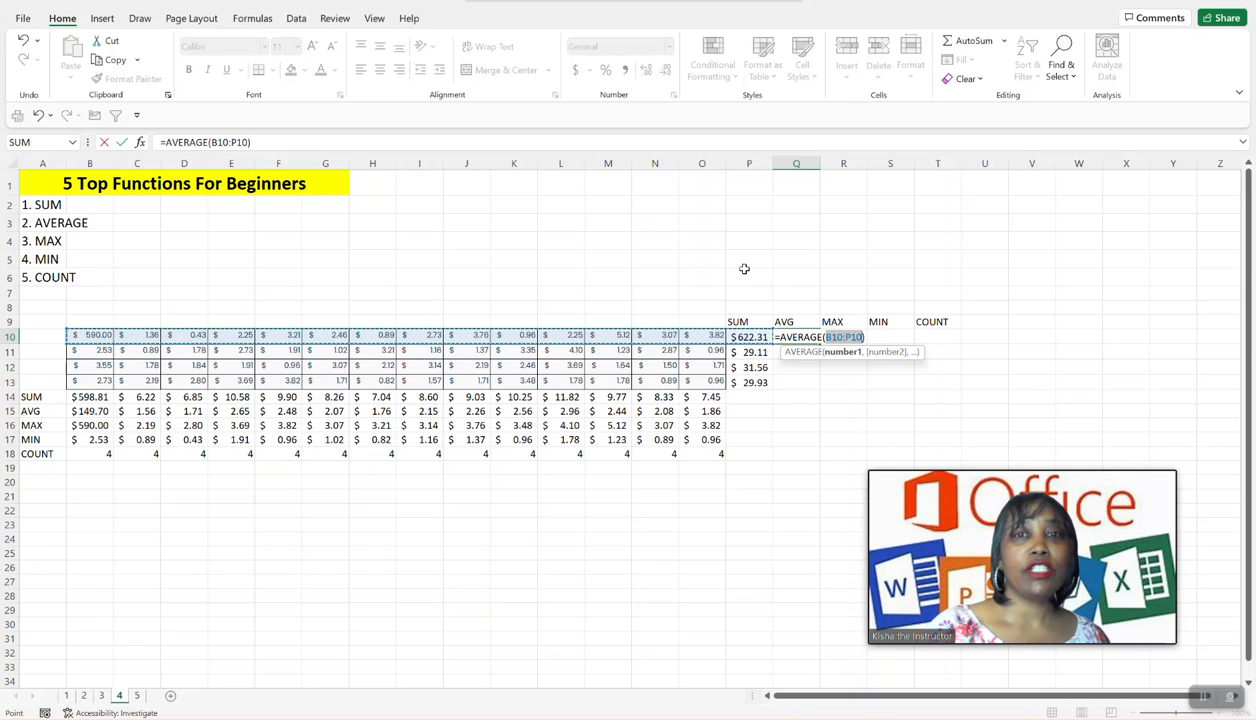
click(848, 338)
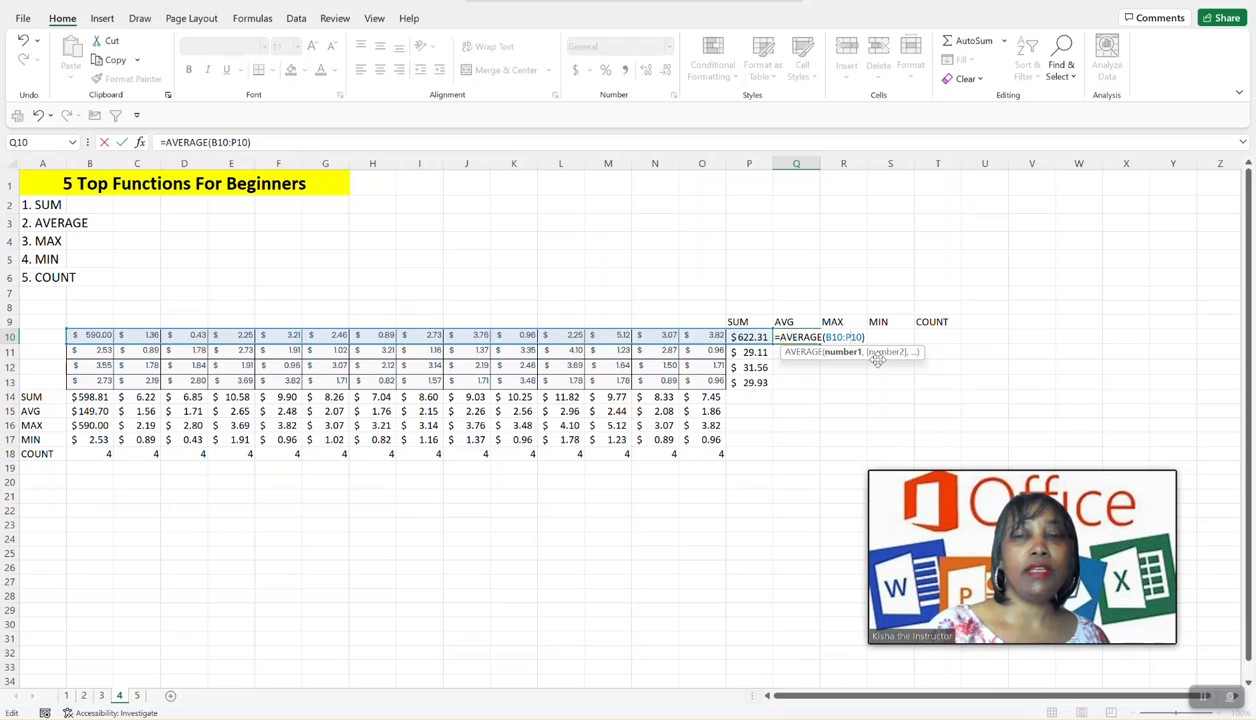
key(BackSpace)
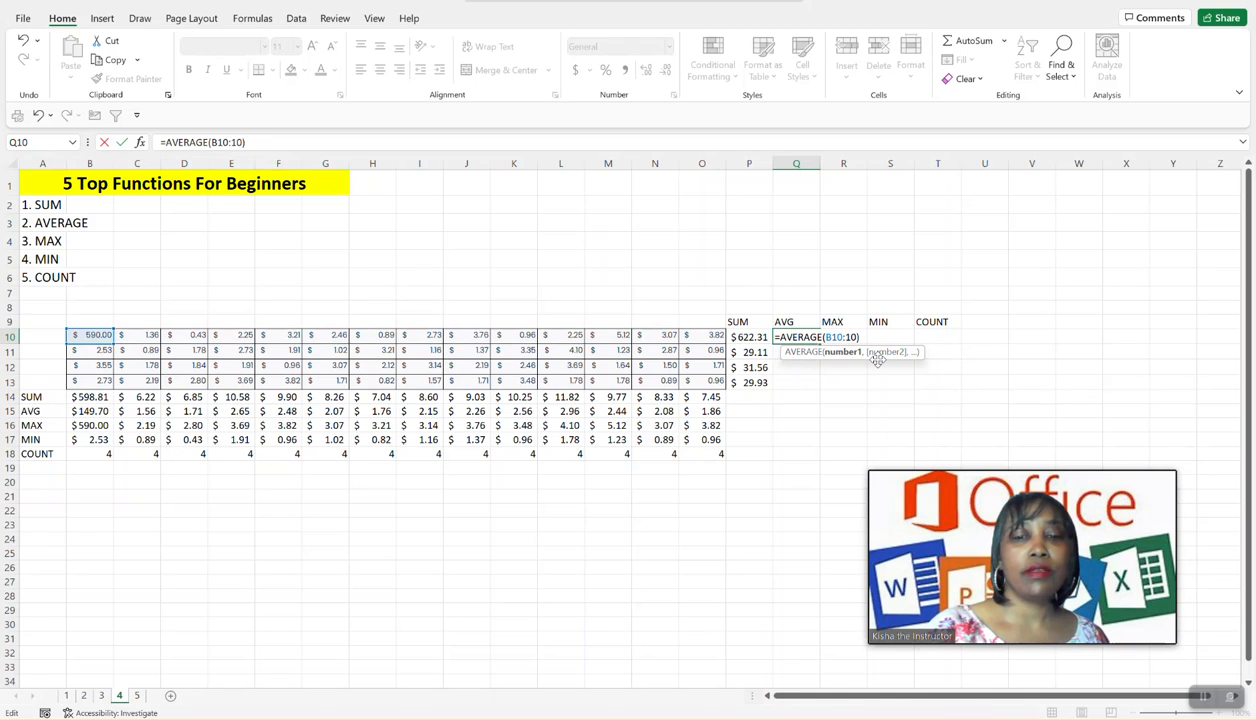
text(o)
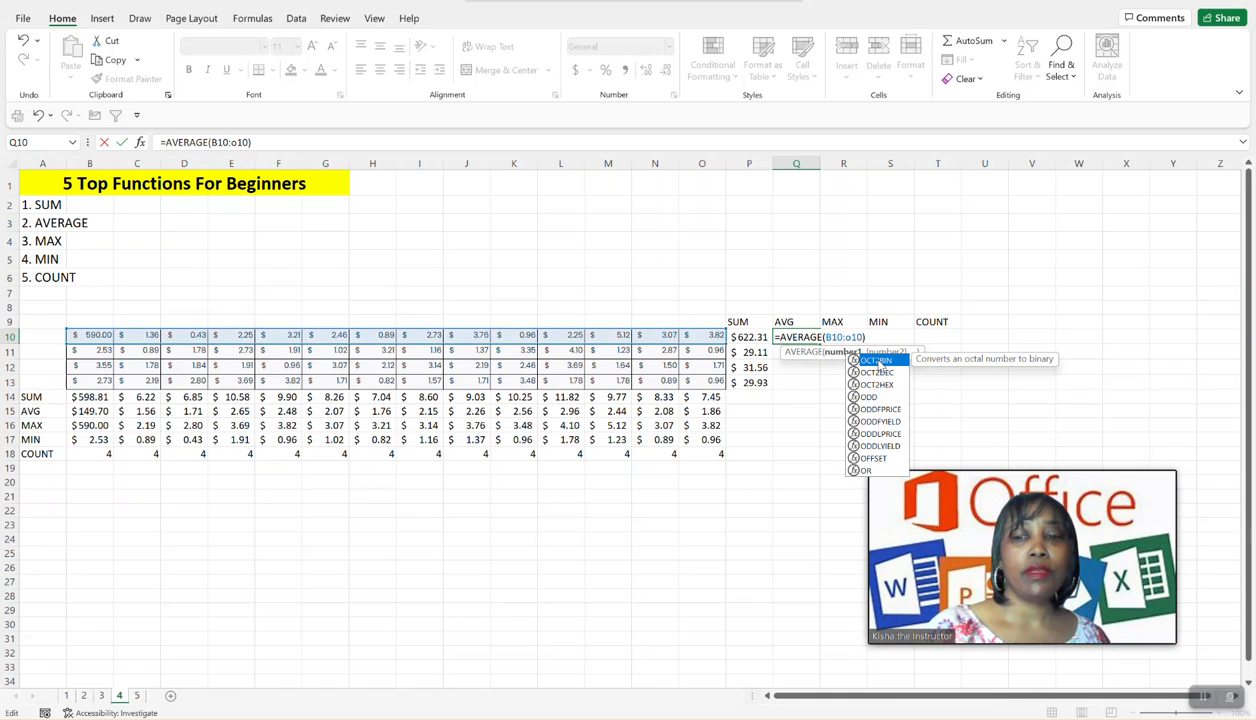
key(Return)
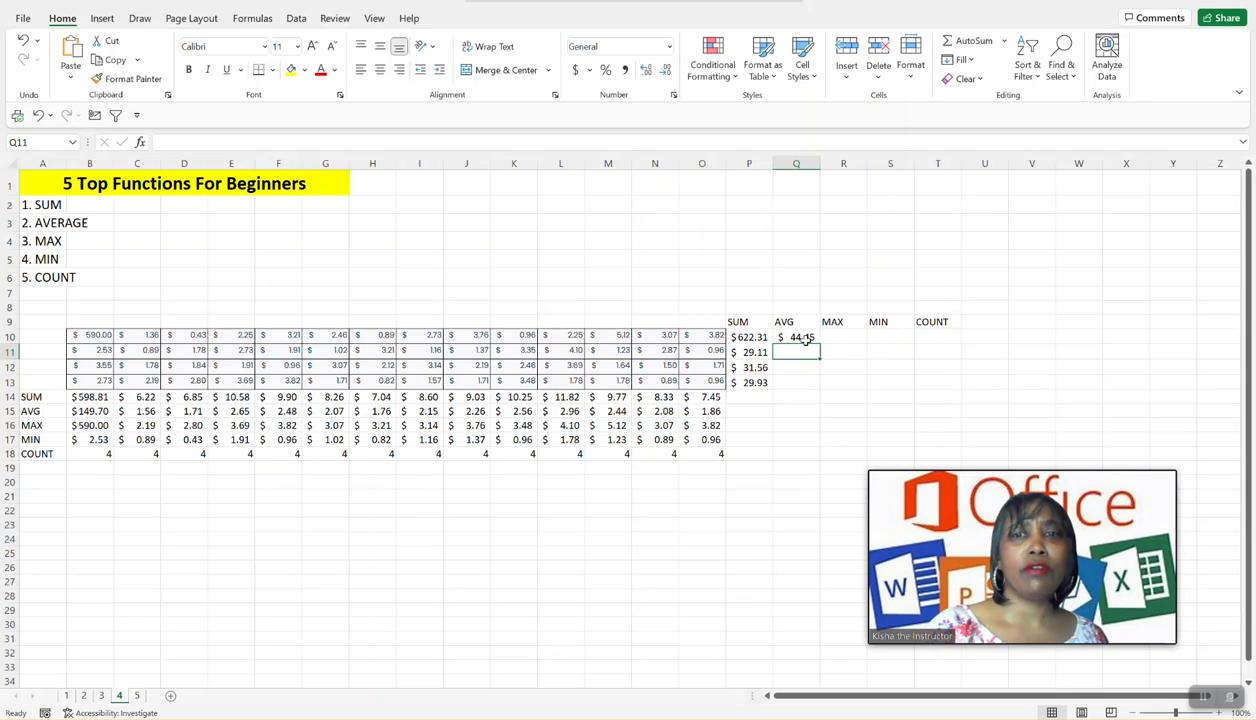
- Fill the AVERAGE formula from Q10 down to Q13 and check the row ranges in the copied formulas
click(805, 338)
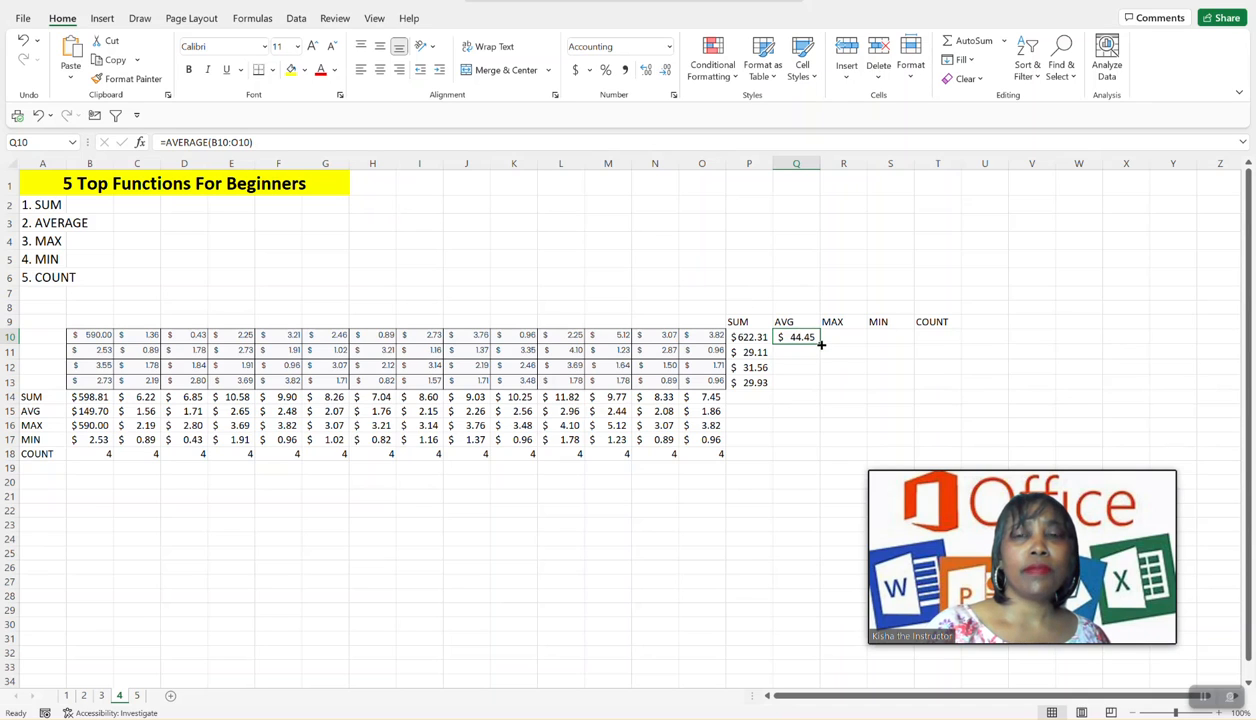
drag(820, 344, 808, 395)
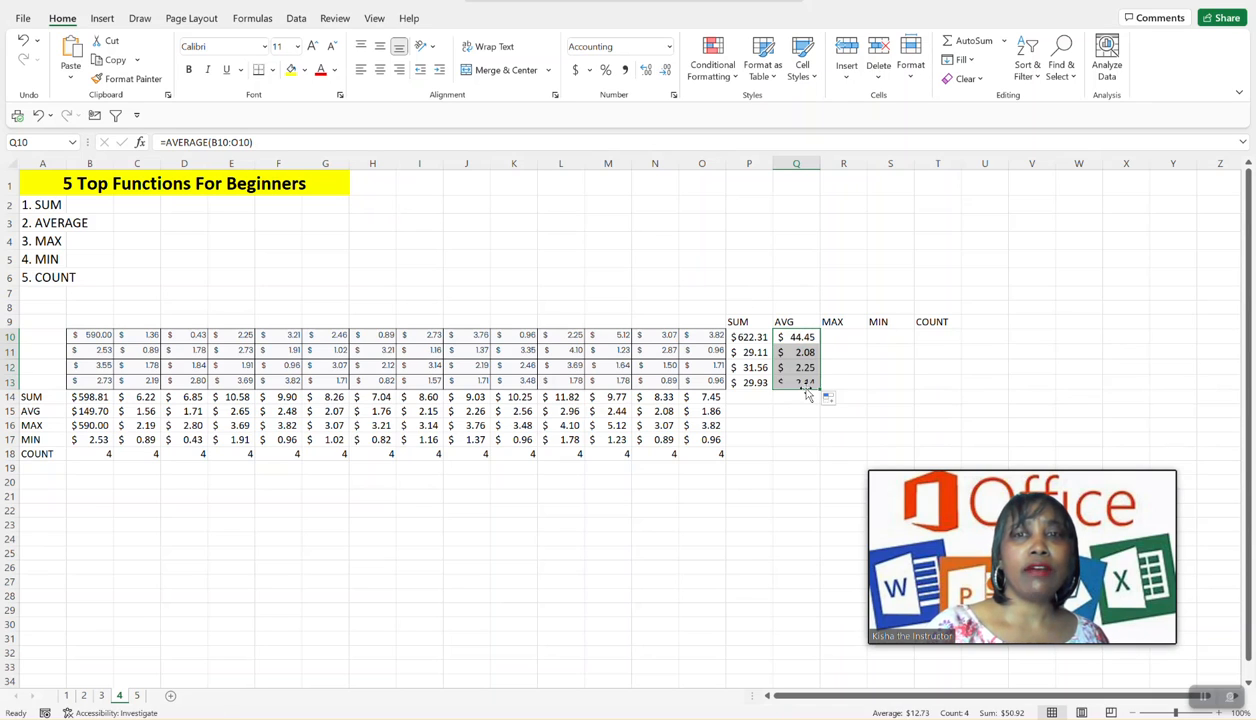
click(803, 354)
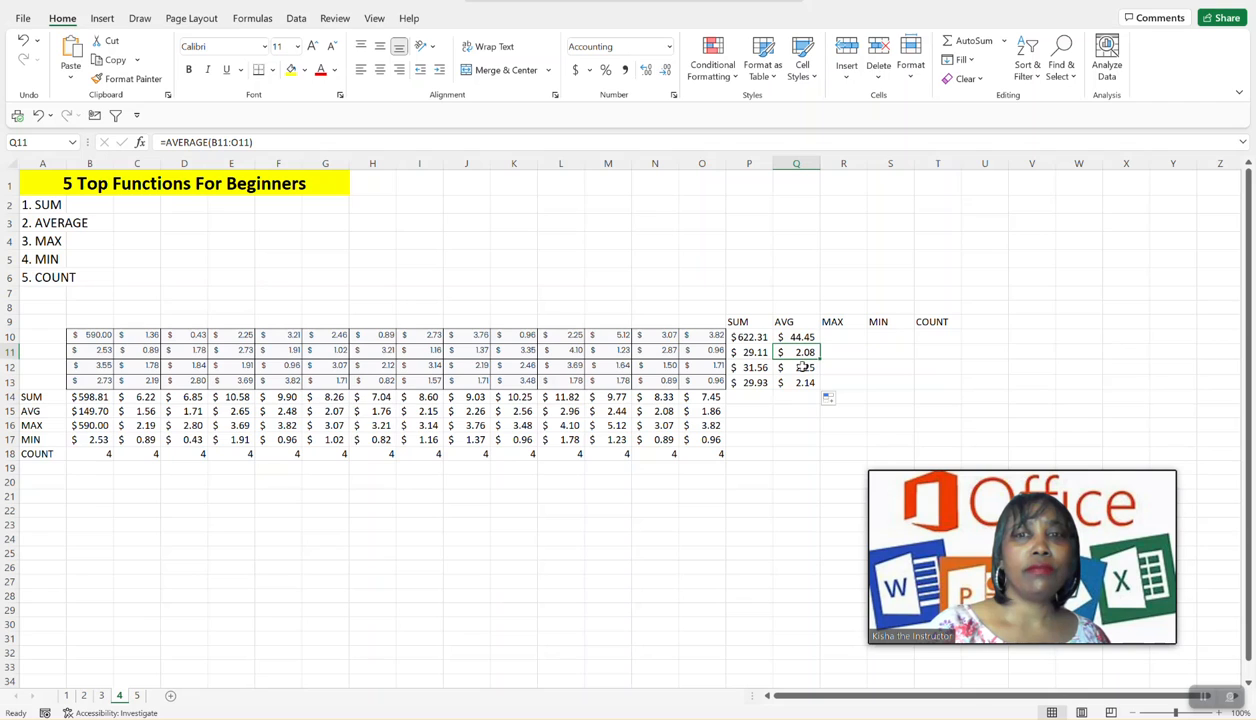
click(803, 368)
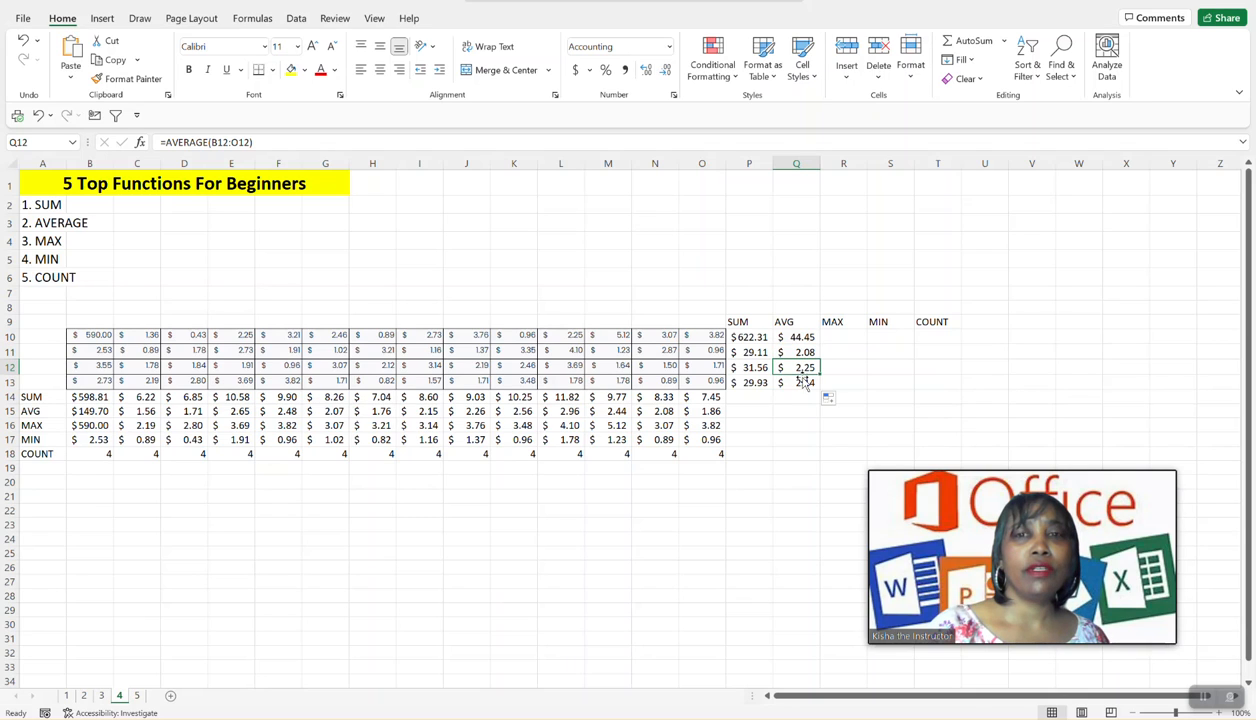
click(803, 384)
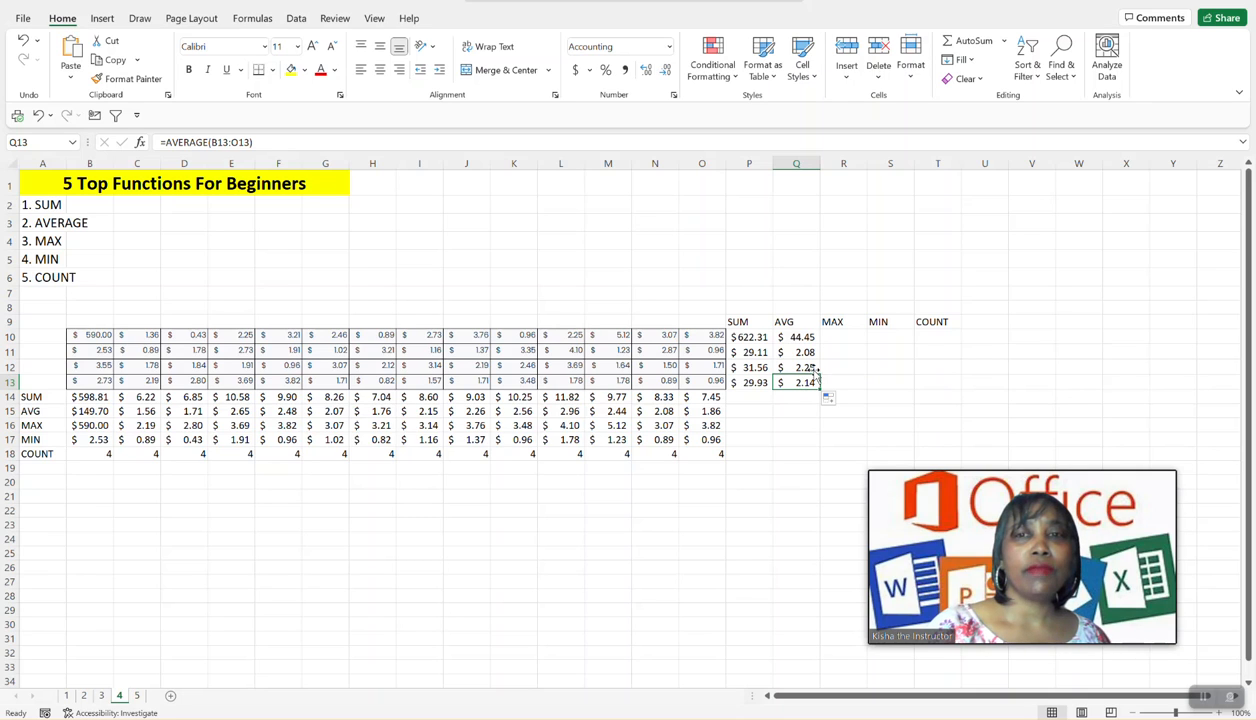
- Find the maximum of row 10 in cell R10 with AutoSum, correcting the range to B10:O10
click(830, 337)
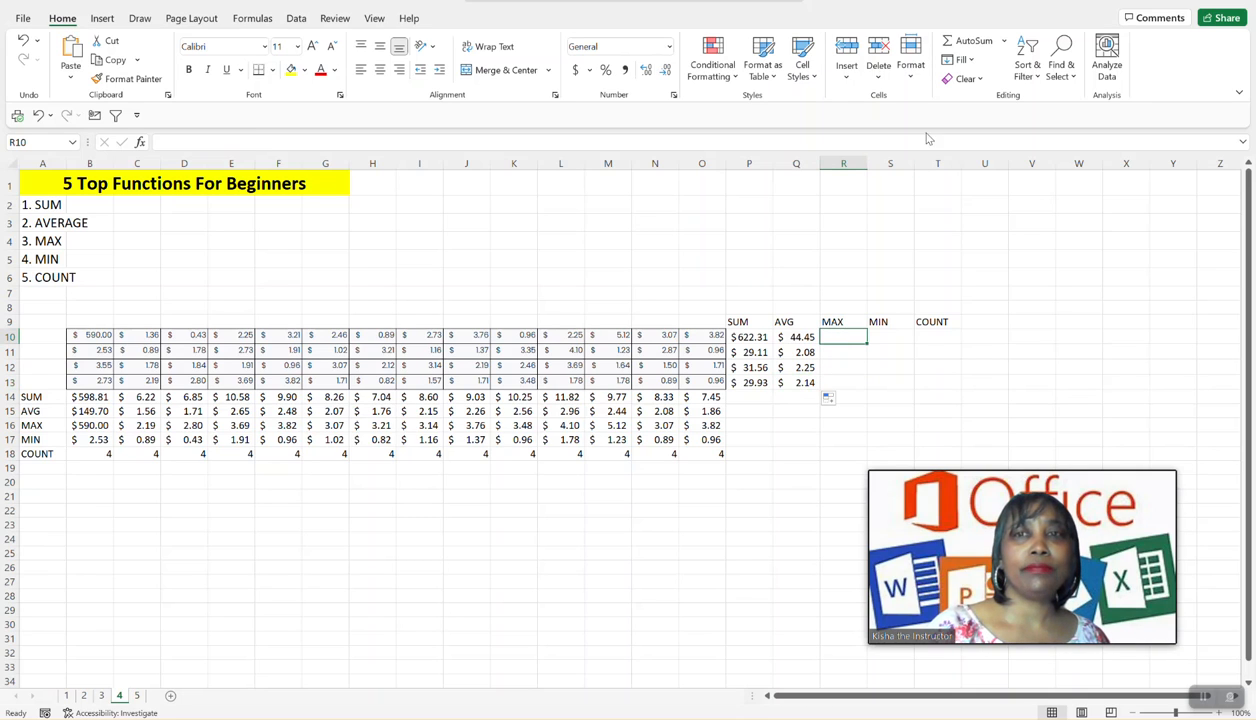
click(1002, 47)
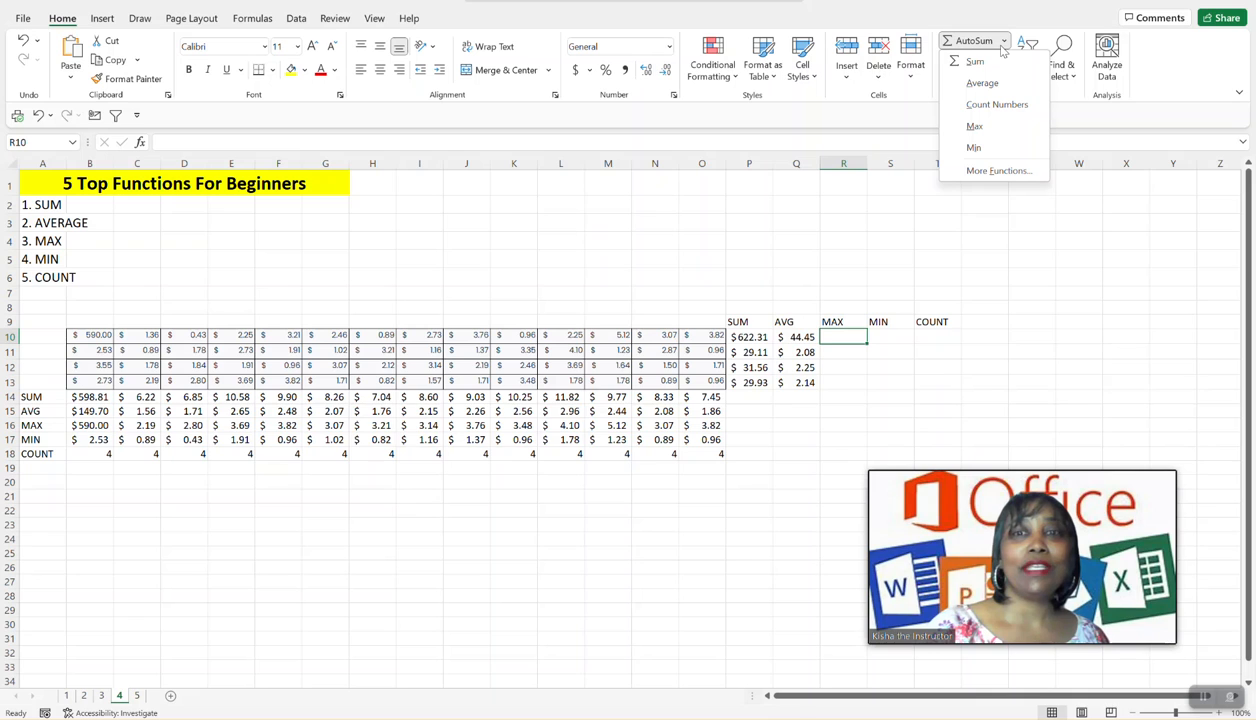
click(974, 128)
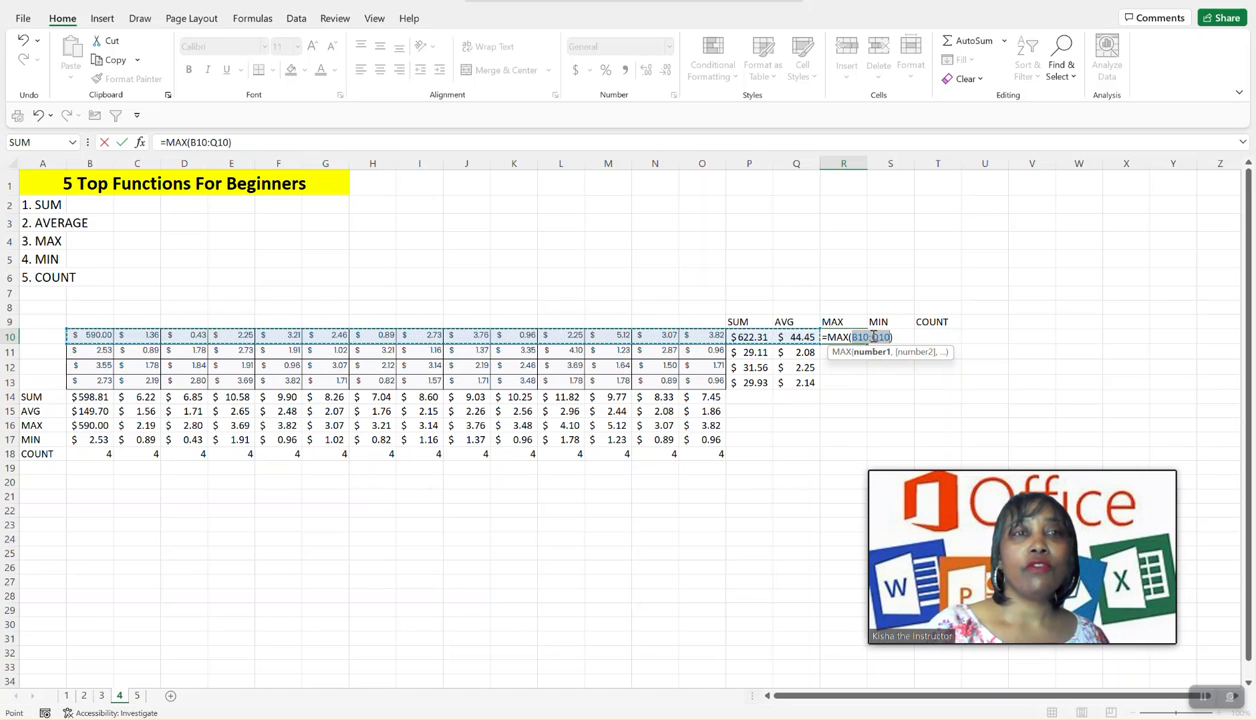
click(217, 143)
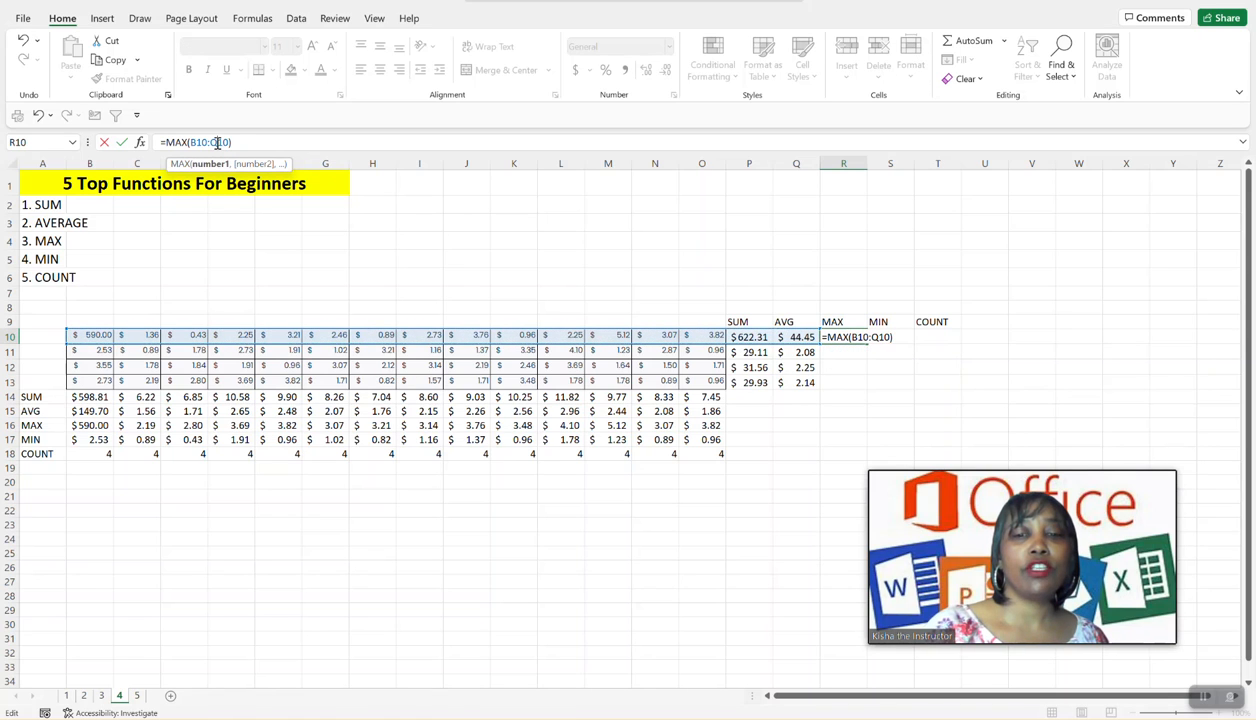
key(BackSpace)
text(O)
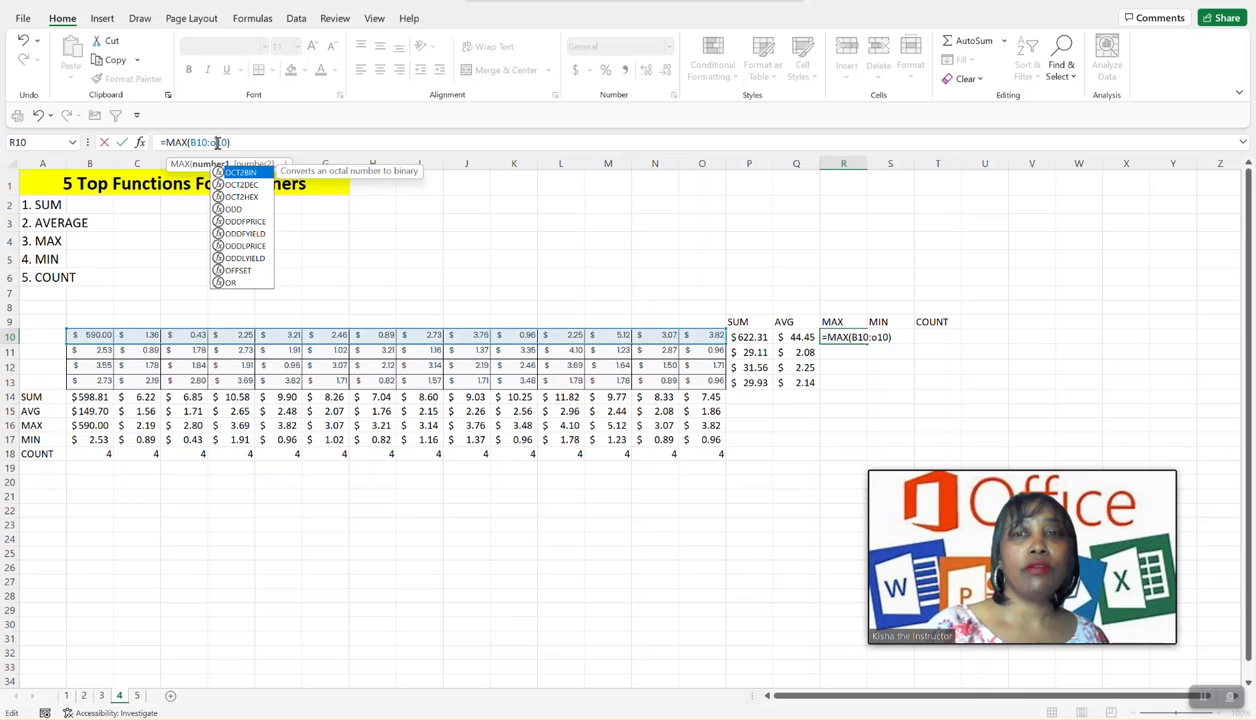
key(Return)
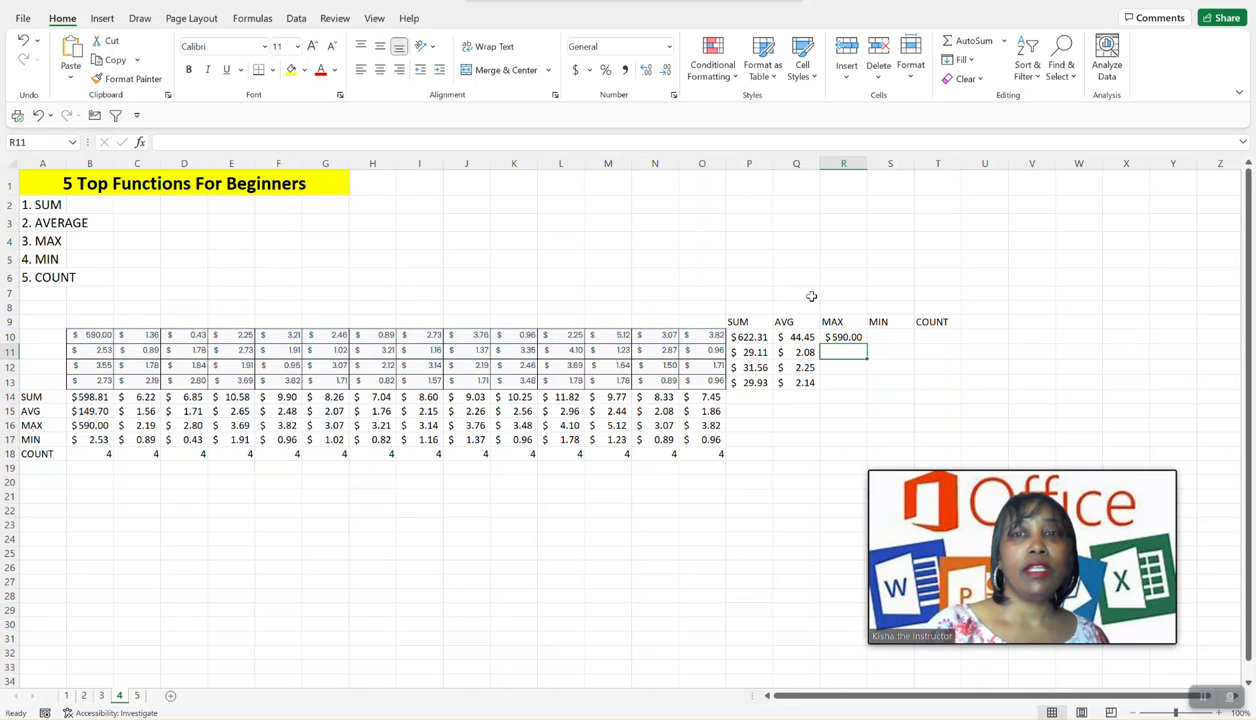
- Fill the MAX formula from R10 down to R13 and check the copied formula in R11
click(845, 340)
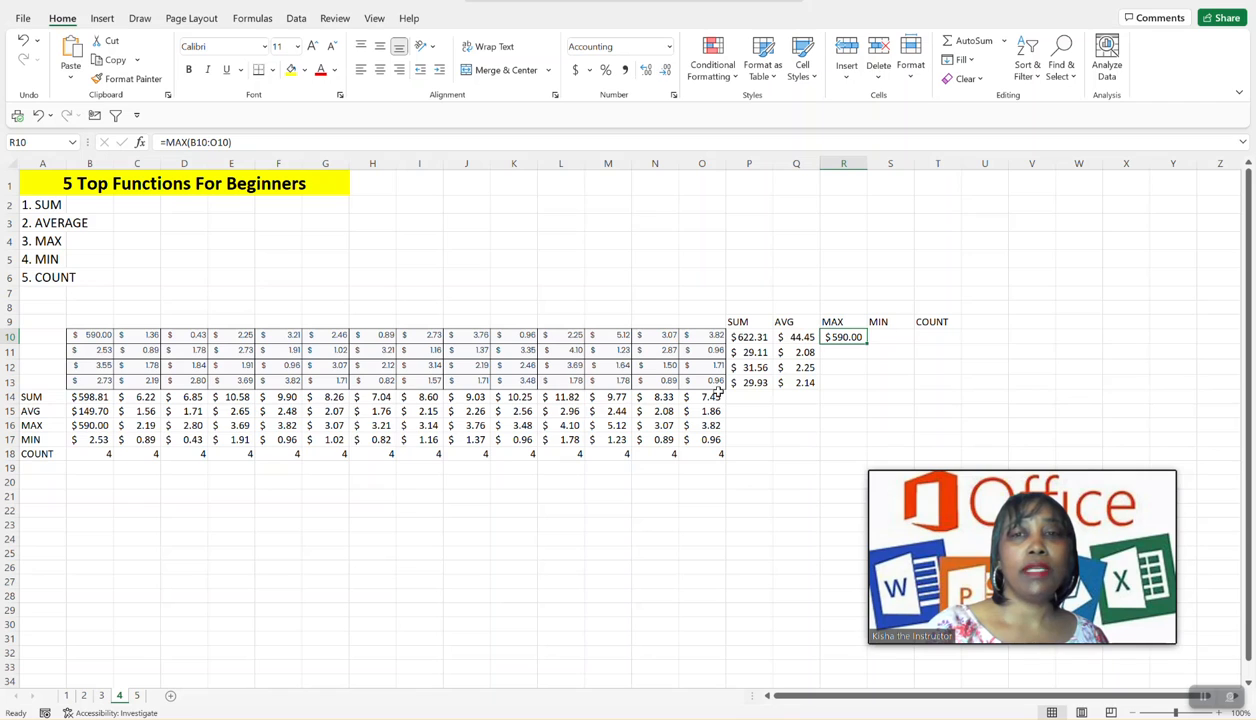
drag(867, 343, 853, 395)
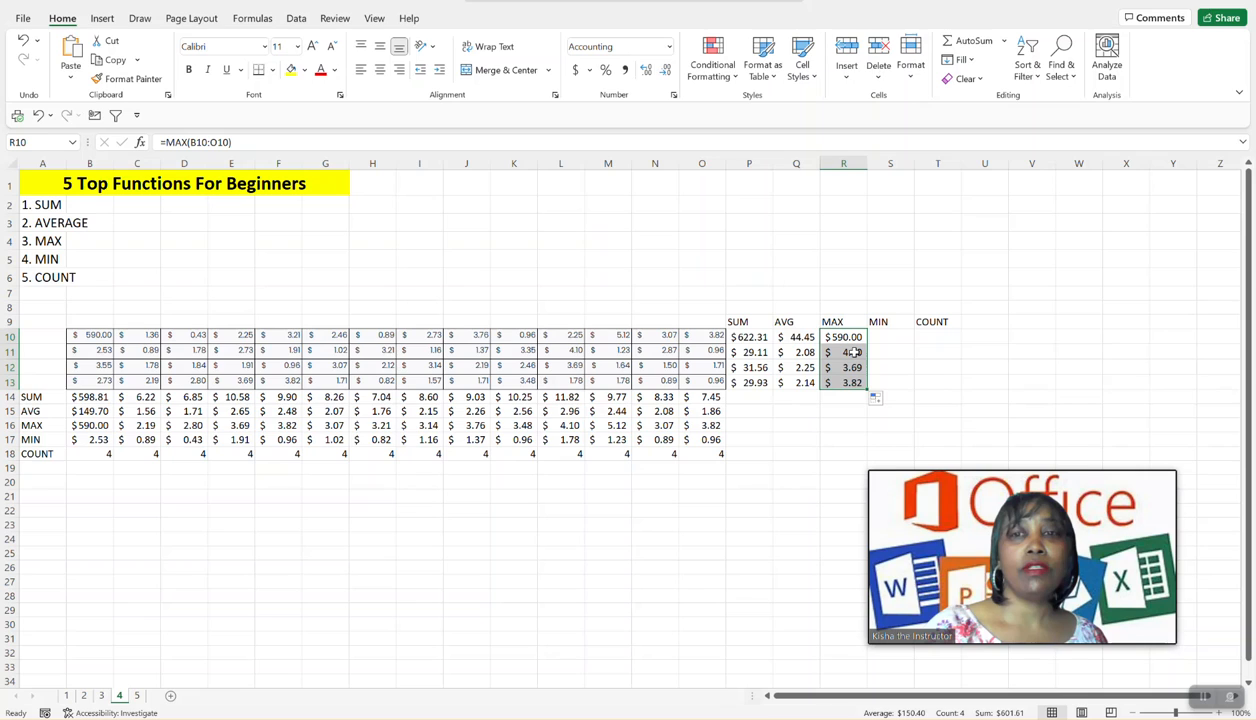
click(853, 352)
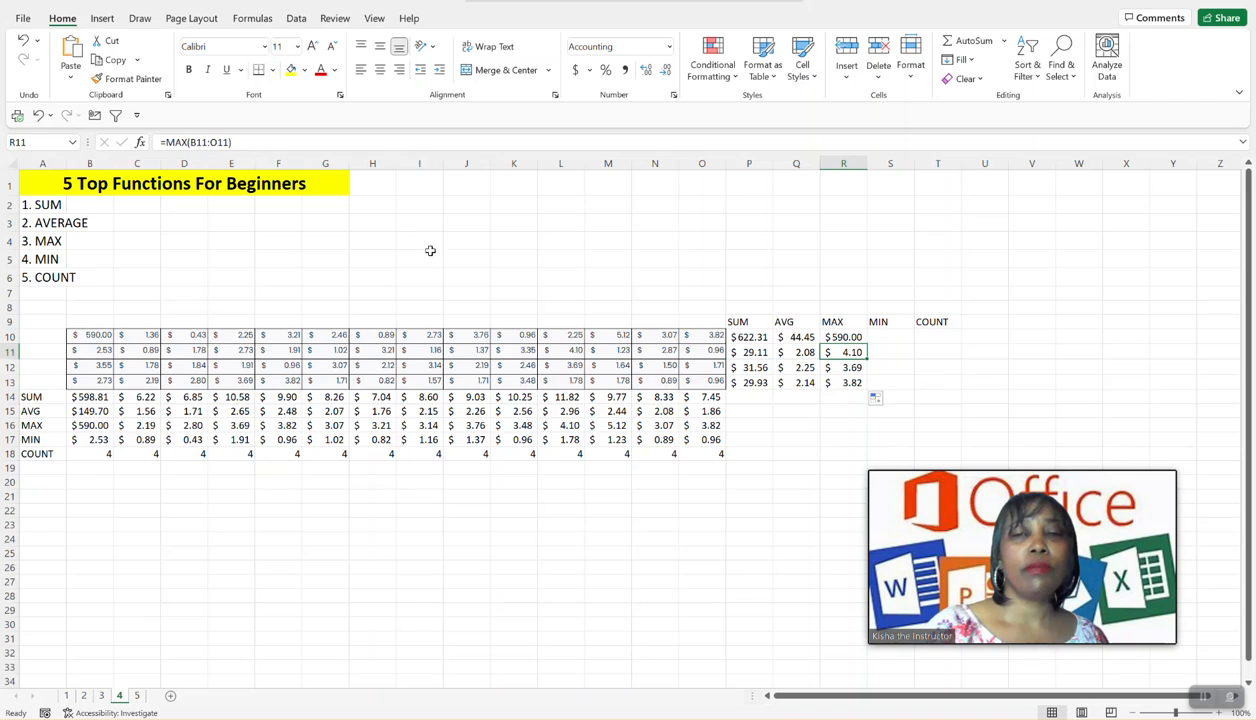
- Find the minimum of B10:O10 in cell S10 with AutoSum and fill the MIN formula down to S13
click(901, 337)
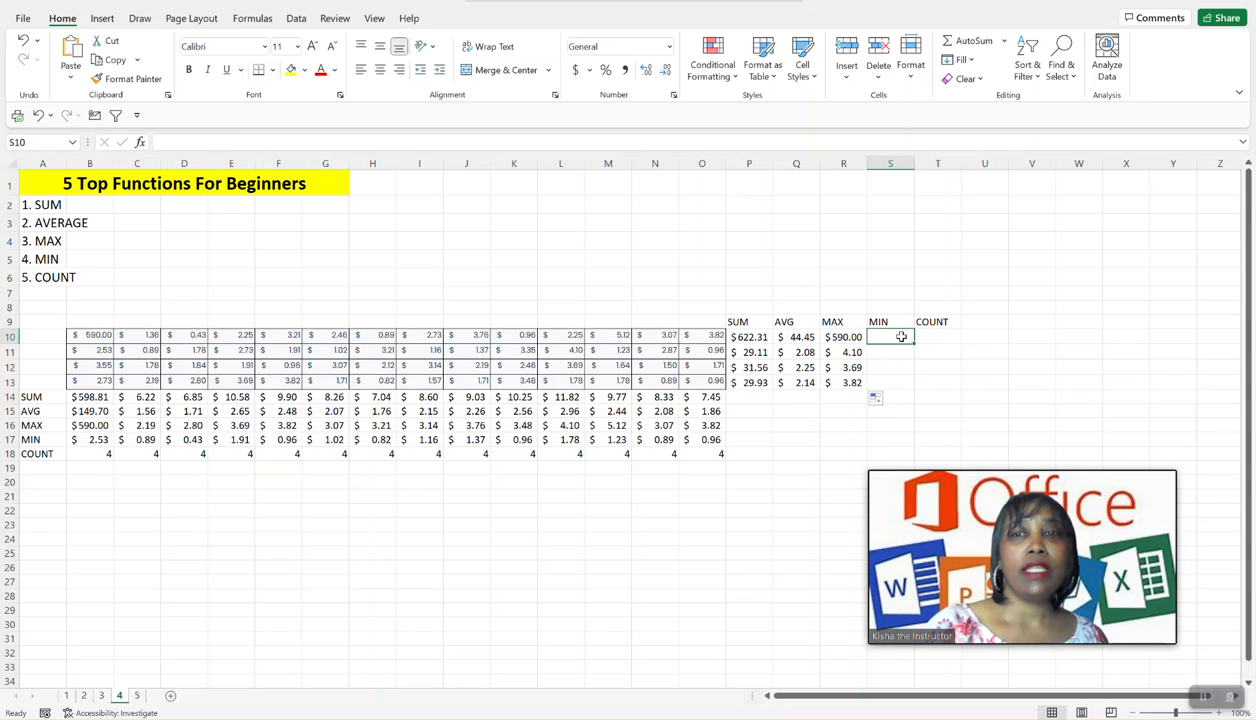
click(1004, 42)
click(976, 148)
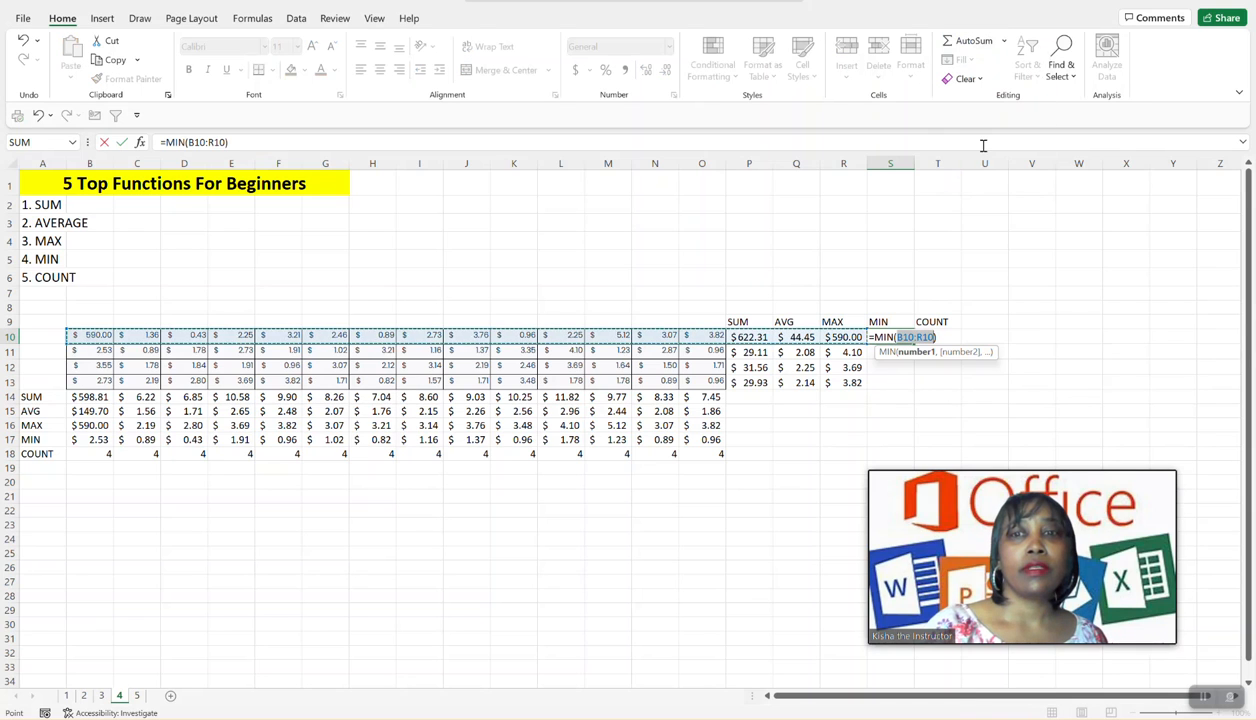
click(214, 142)
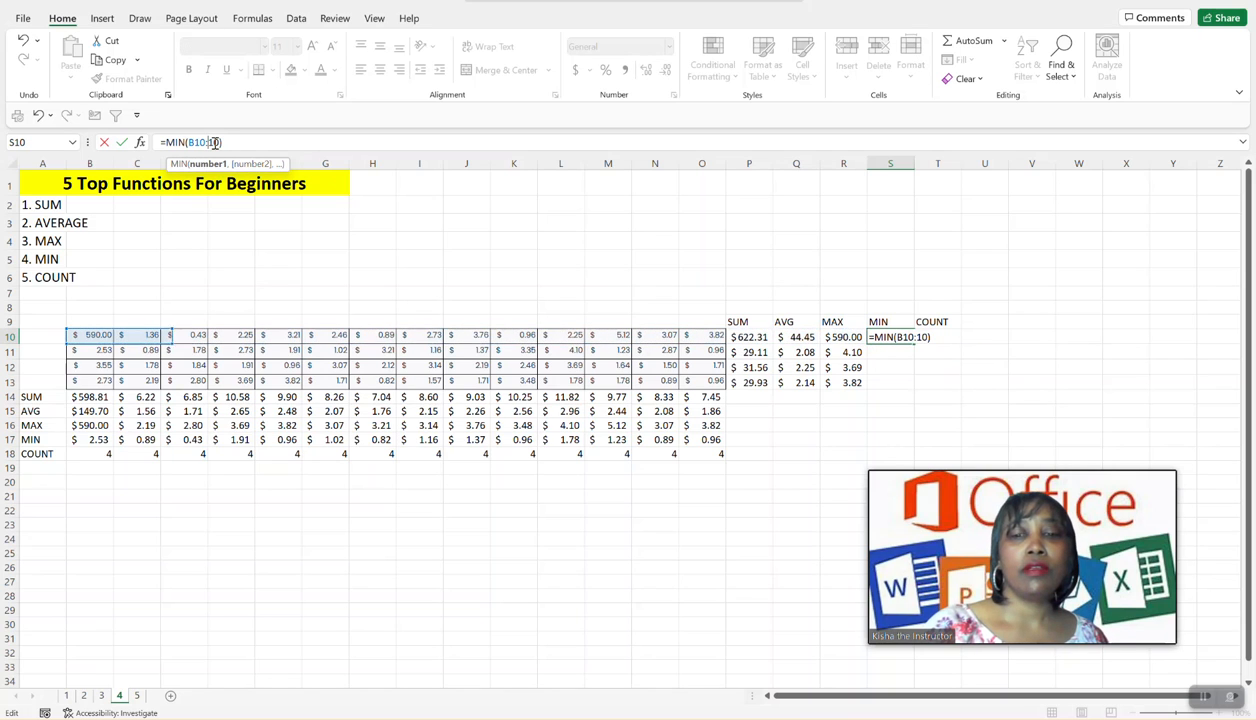
text(o)
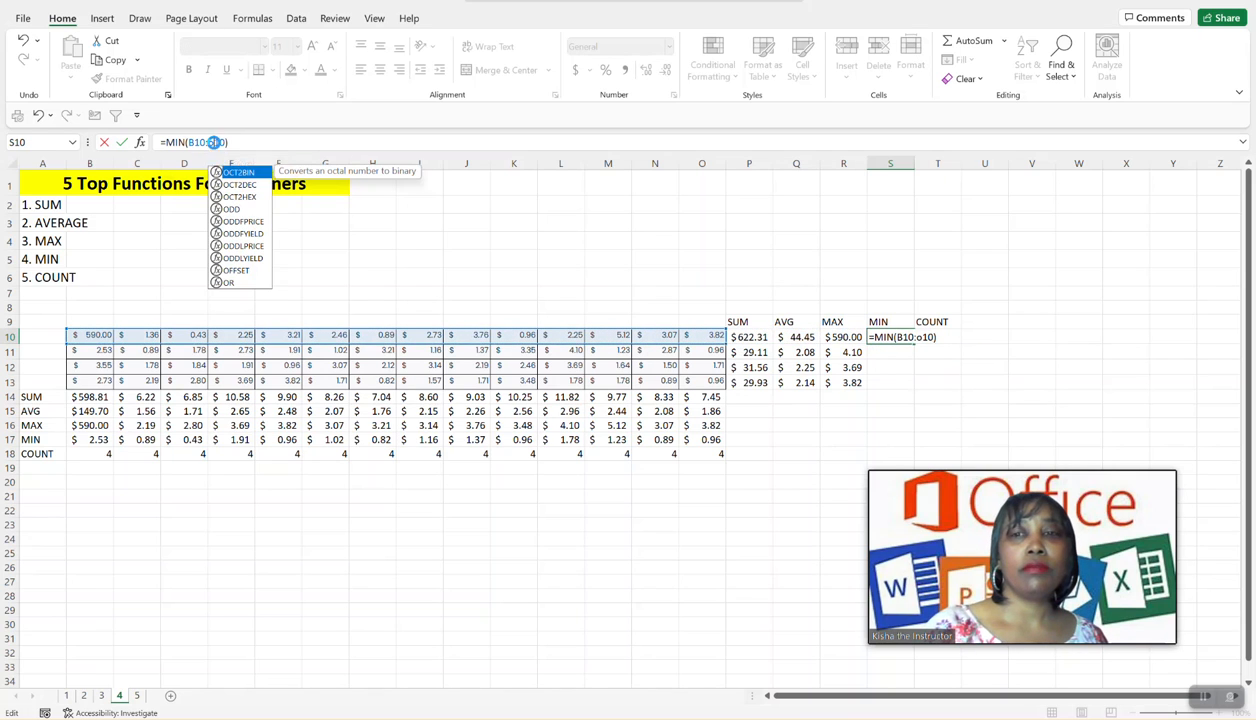
key(Return)
click(887, 335)
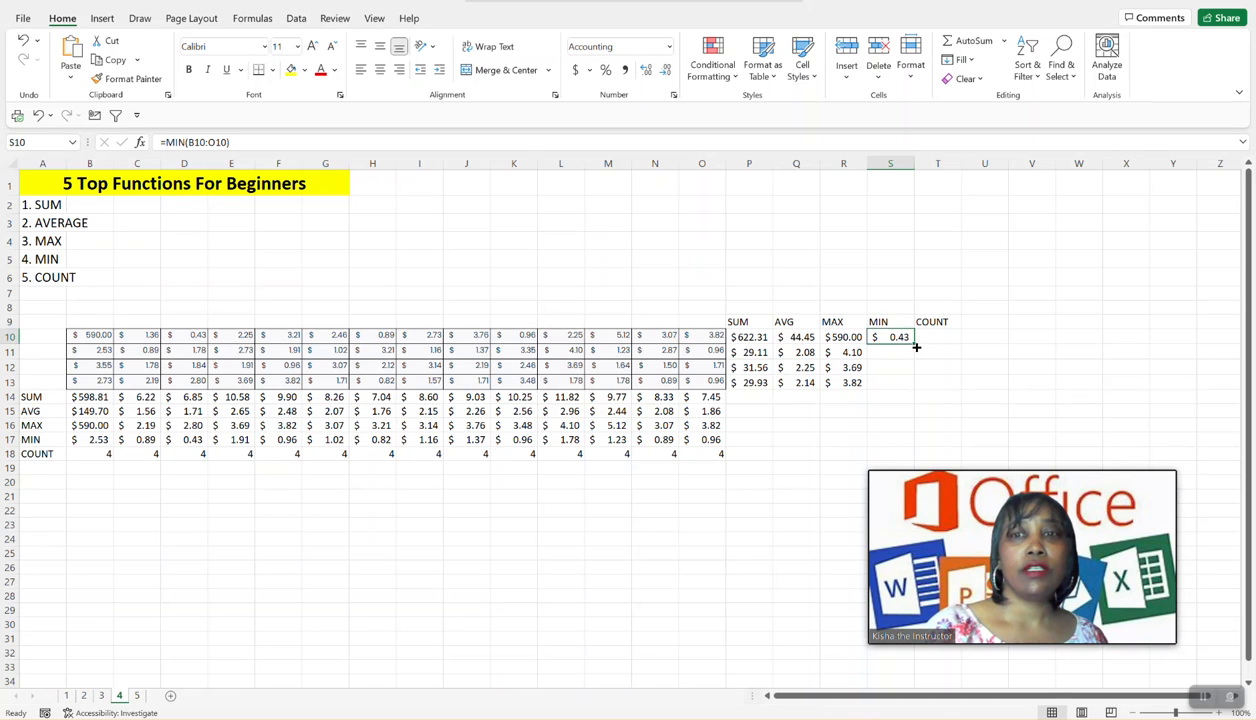
drag(916, 347, 890, 385)
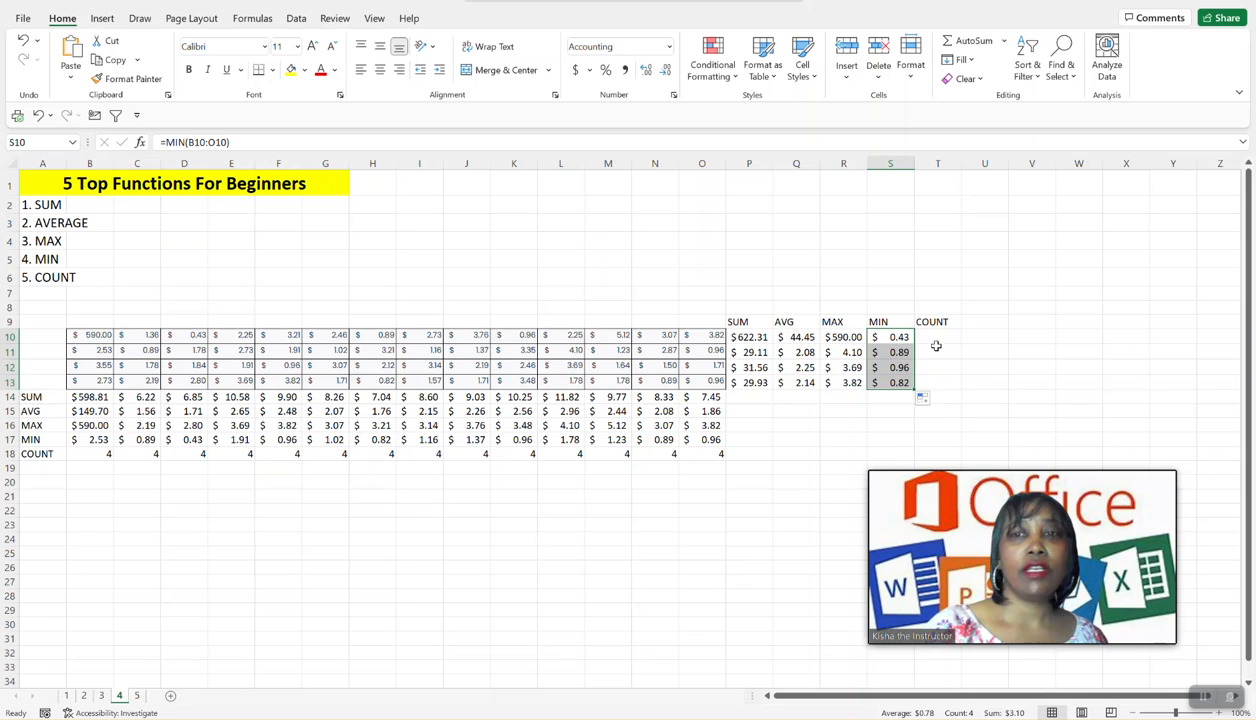
- Count the numbers of row 10 in cell T10 with AutoSum, correcting the range to B10:O10
click(922, 336)
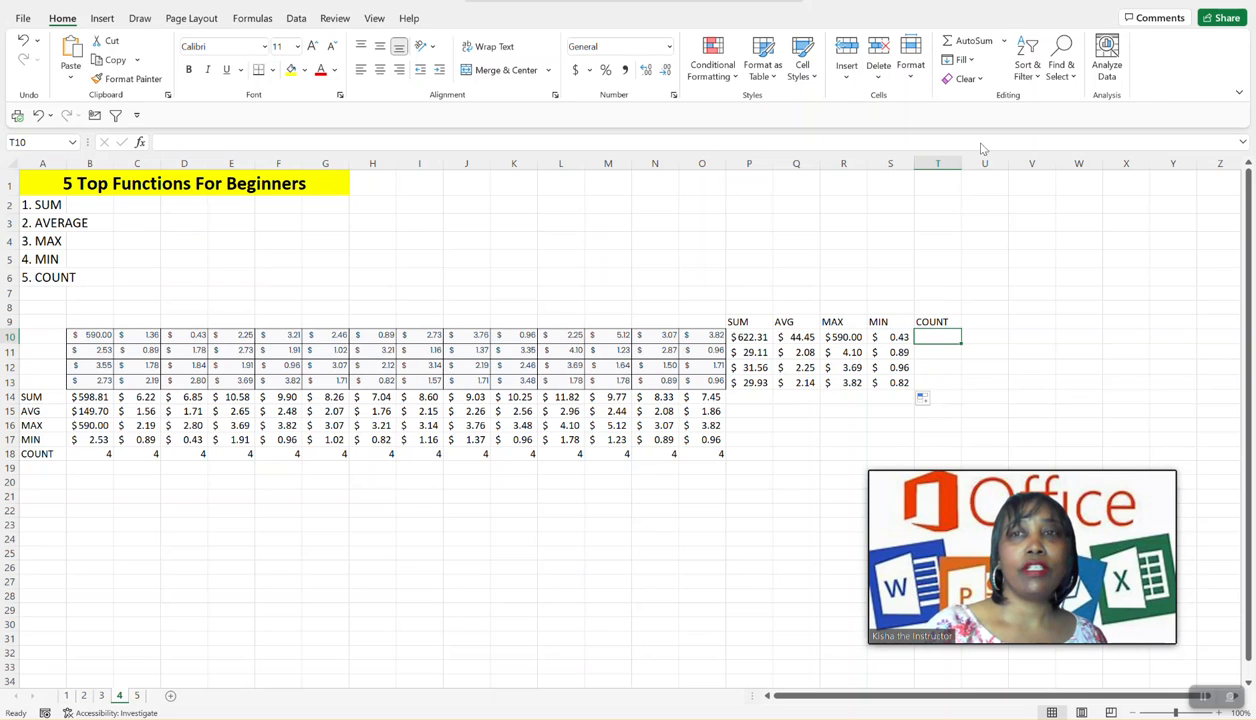
click(1005, 44)
click(990, 104)
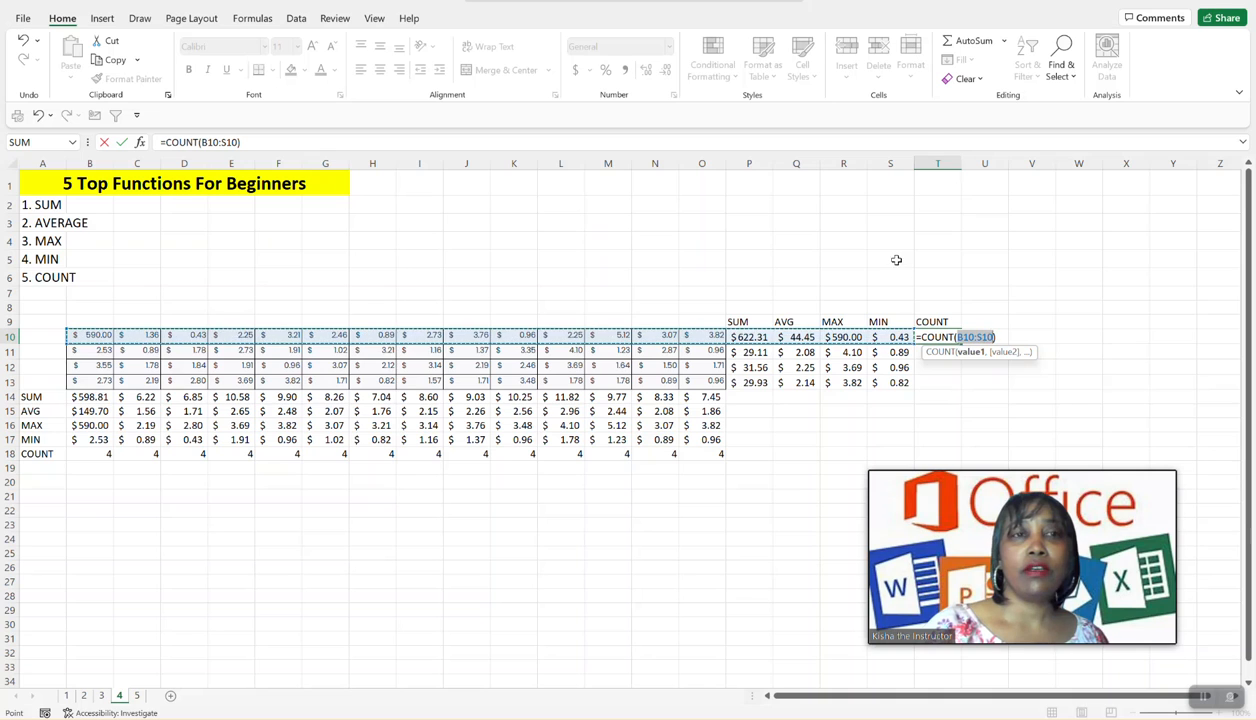
click(226, 142)
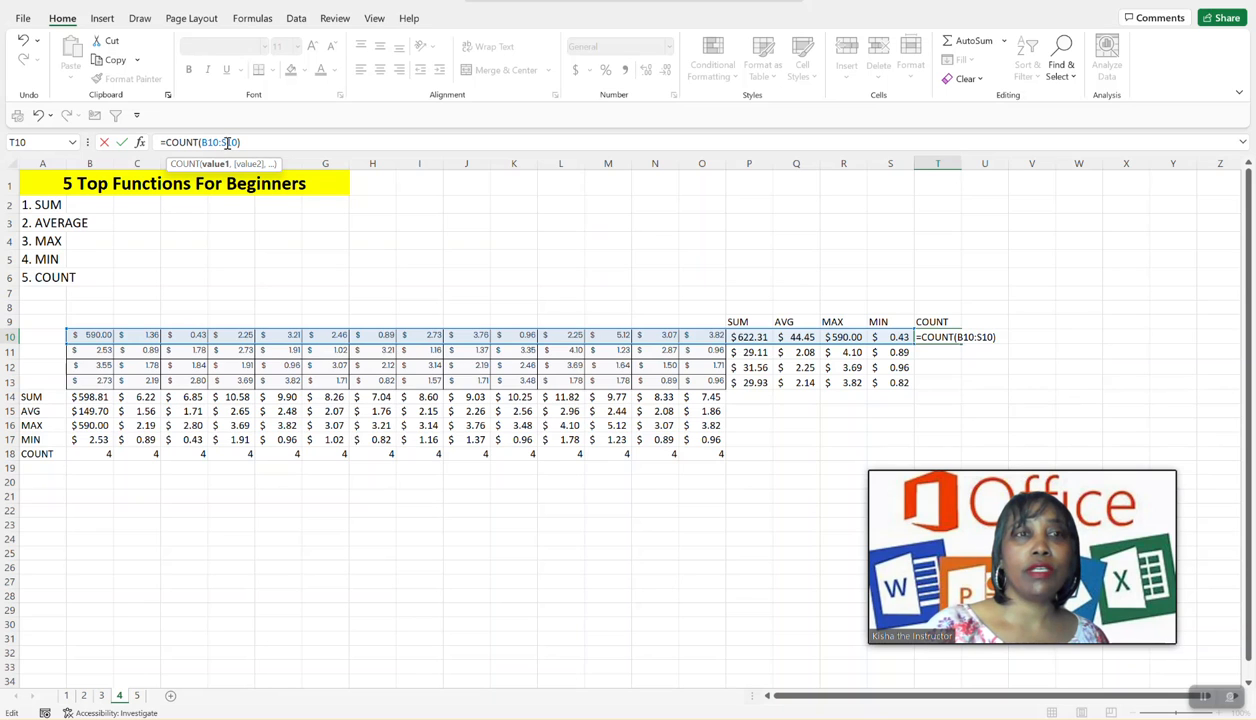
key(BackSpace)
text(o)
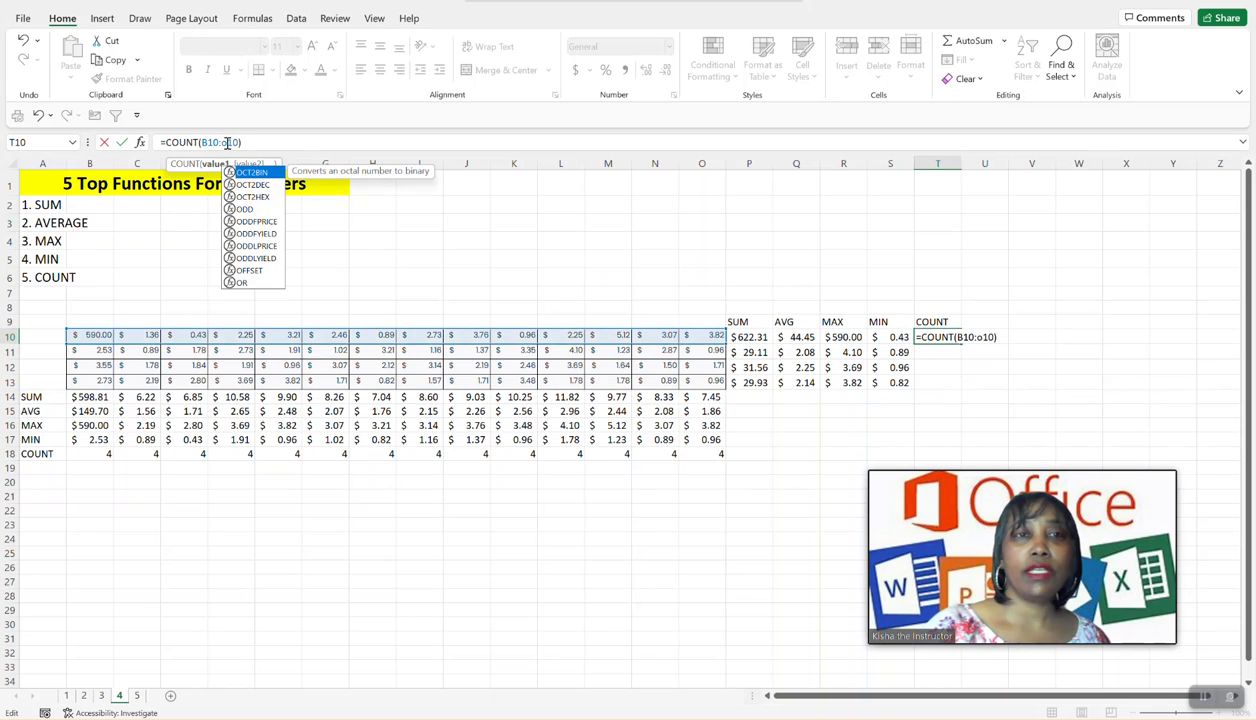
key(Return)
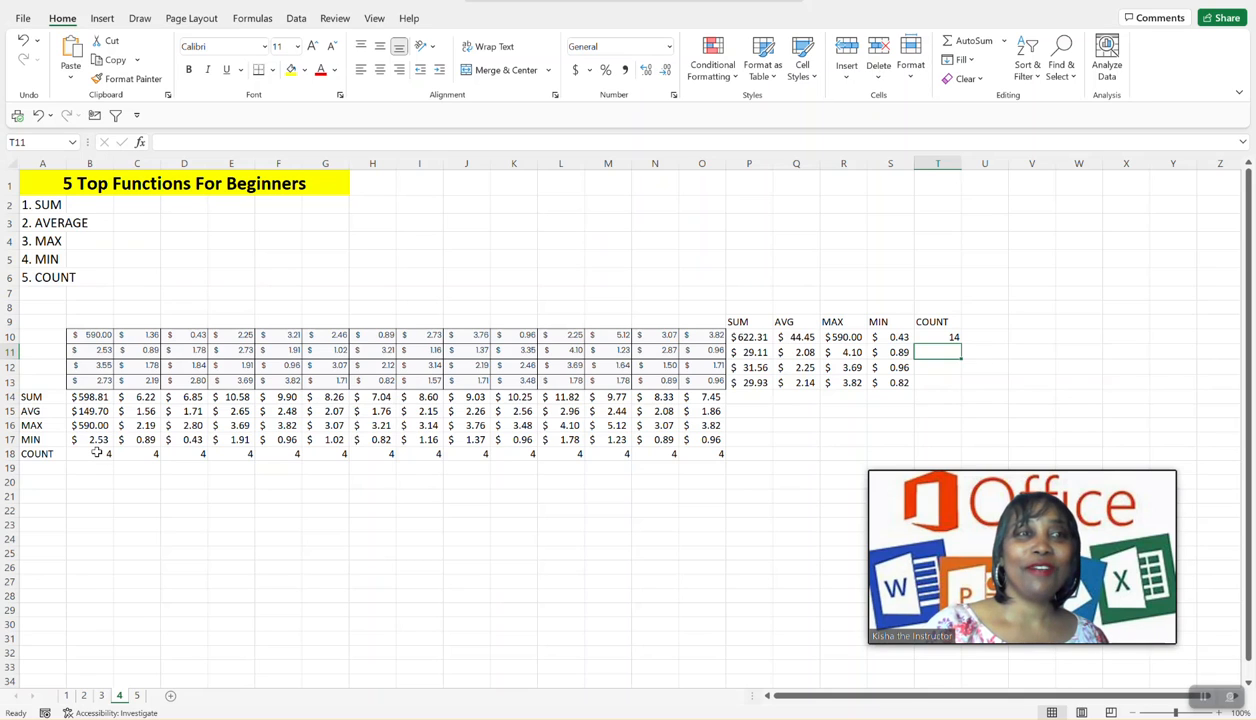
- Fill the COUNT formula from T10 down to T13 and review the counted values in row 10
click(949, 338)
drag(961, 343, 952, 383)
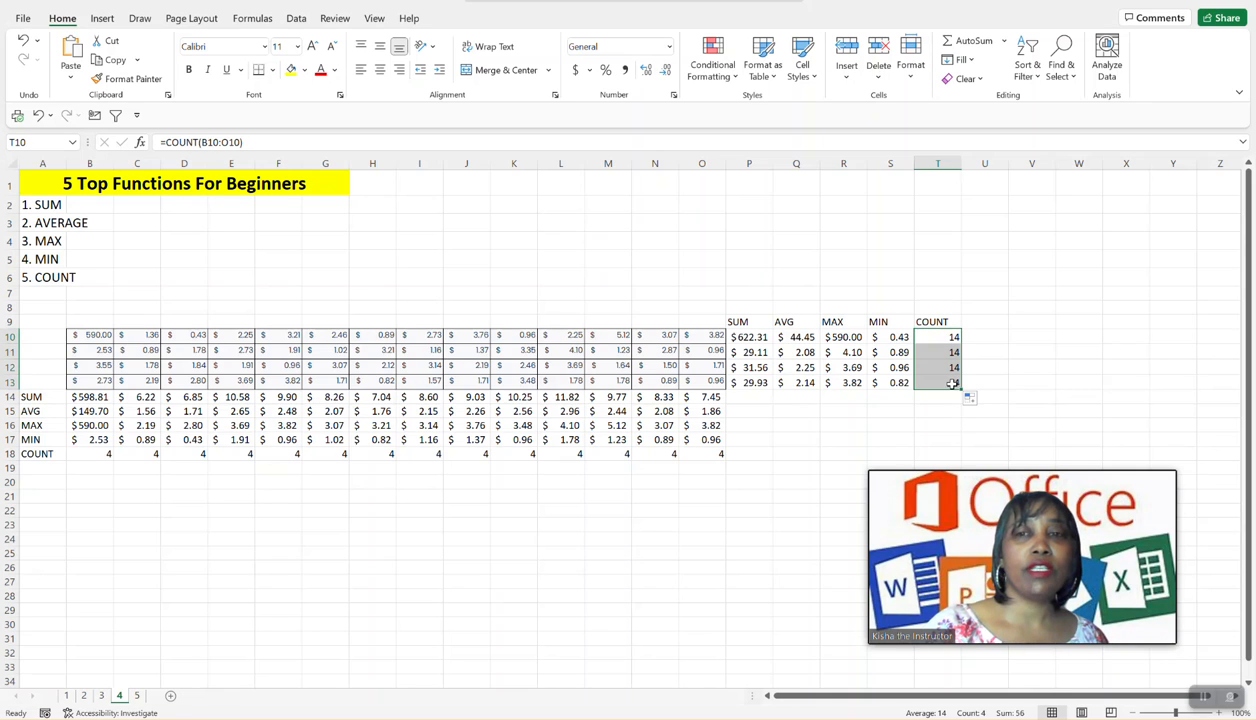
click(93, 337)
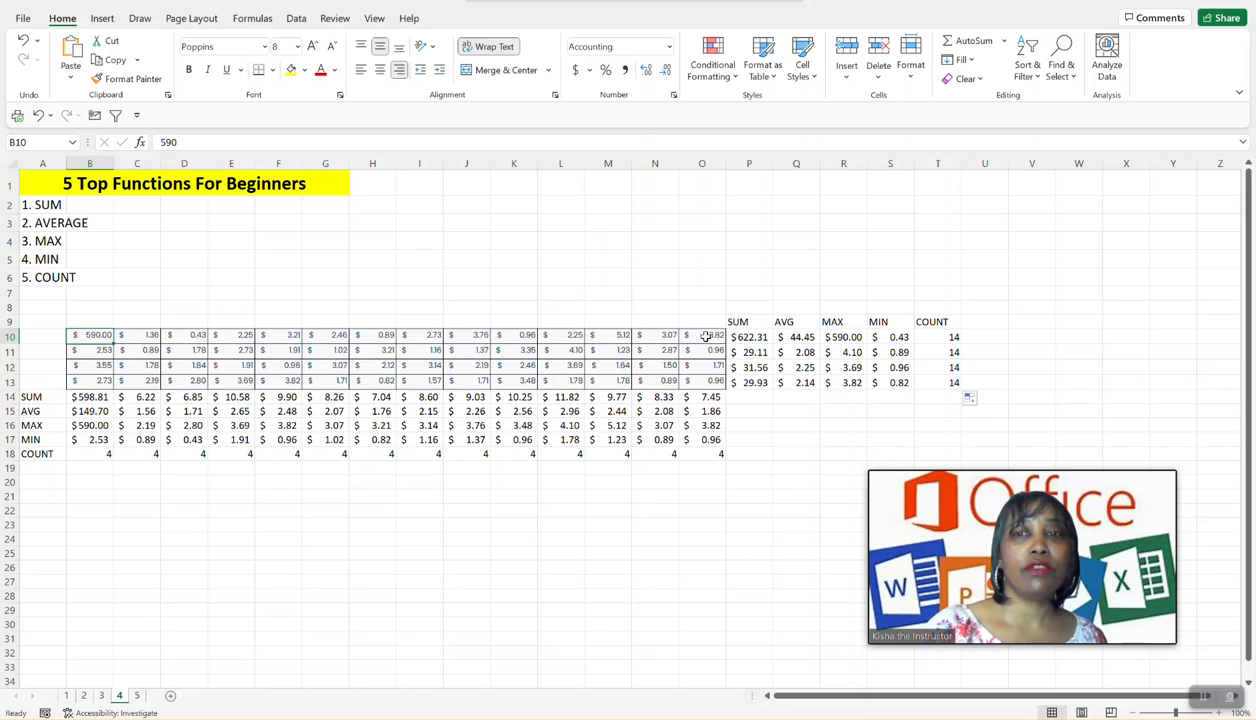
click(764, 413)
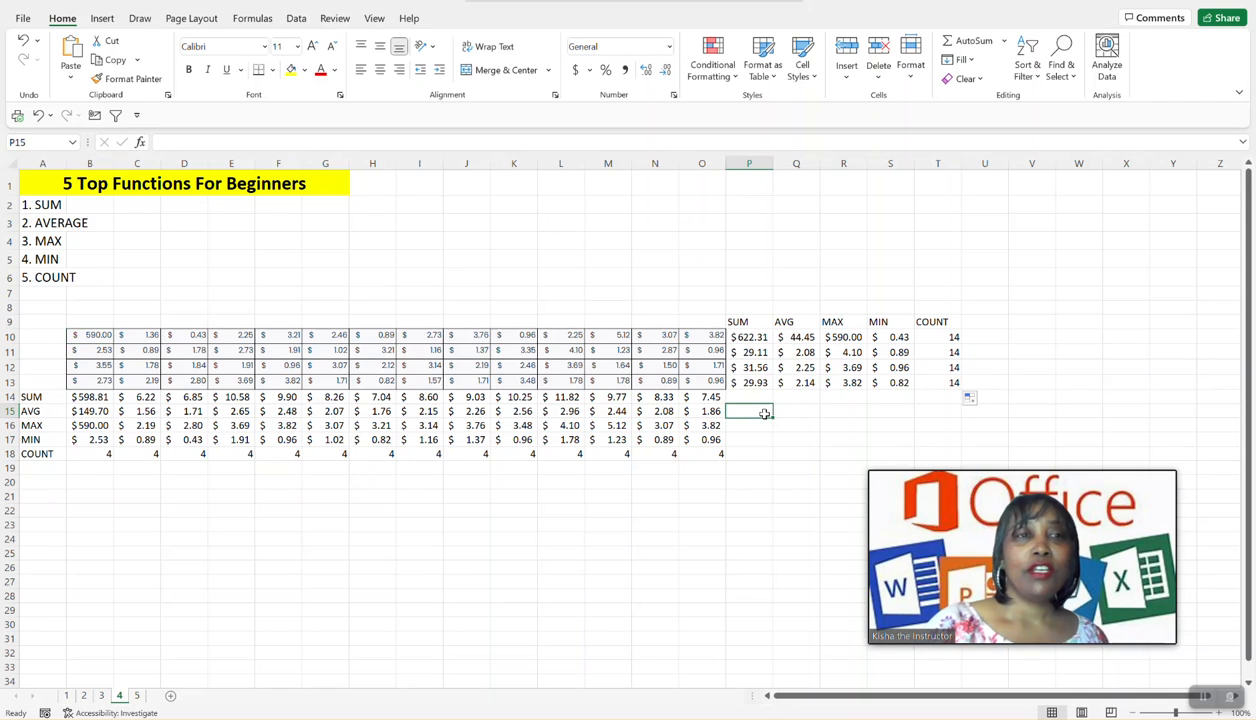